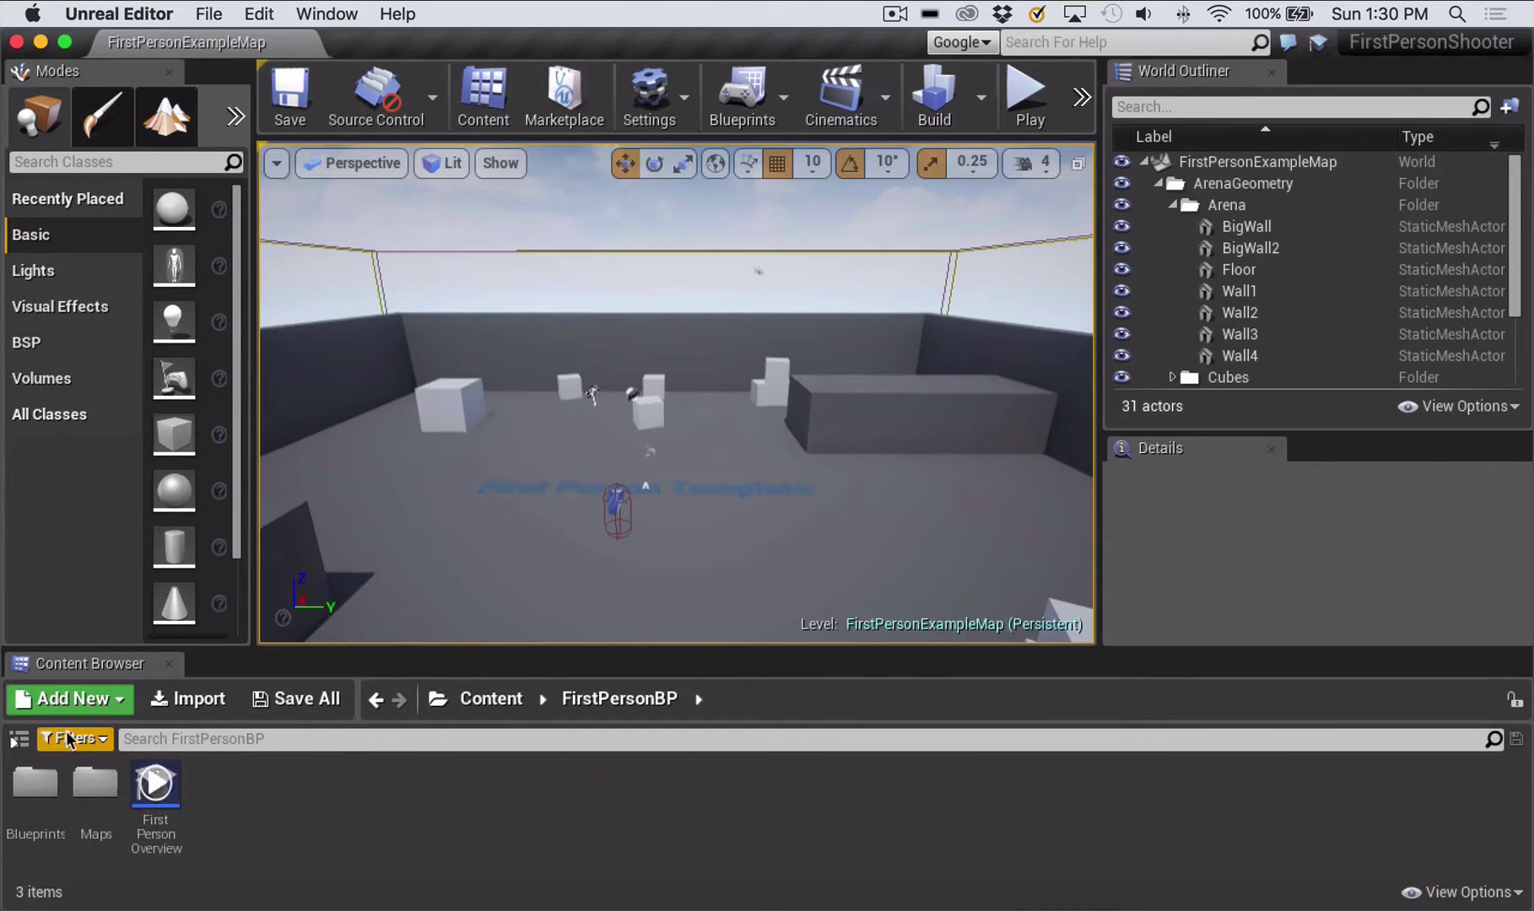
Show the folder tree, view FirstPersonBP > Maps, then return to the root Content folder
{"action": "left_click", "coordinate": [16, 740]}
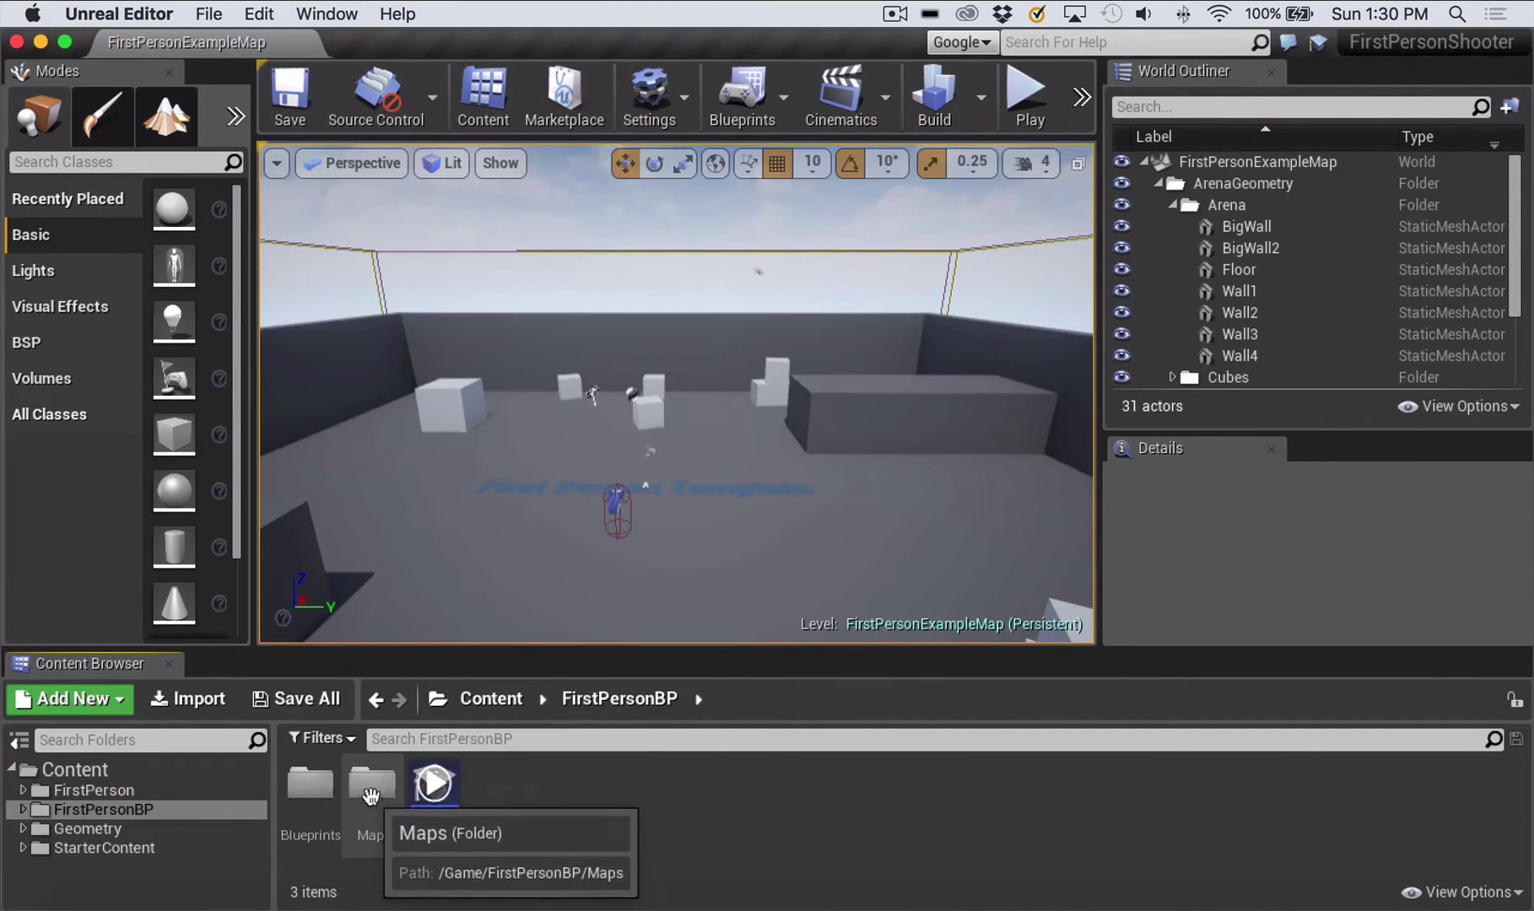
{"action": "double_click", "coordinate": [370, 786]}
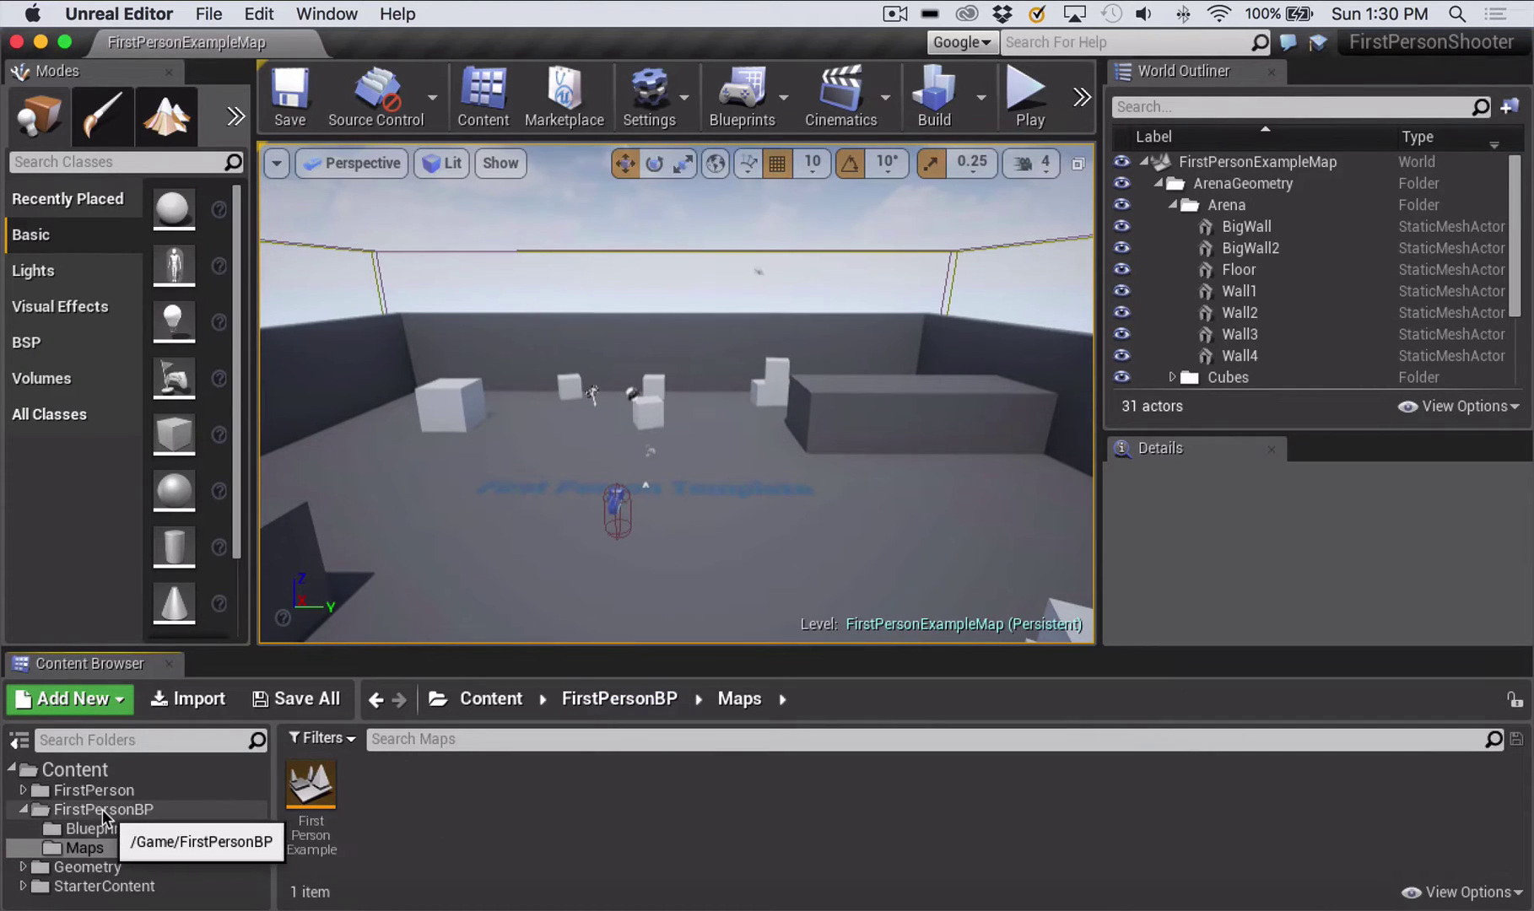
{"action": "left_click", "coordinate": [71, 773]}
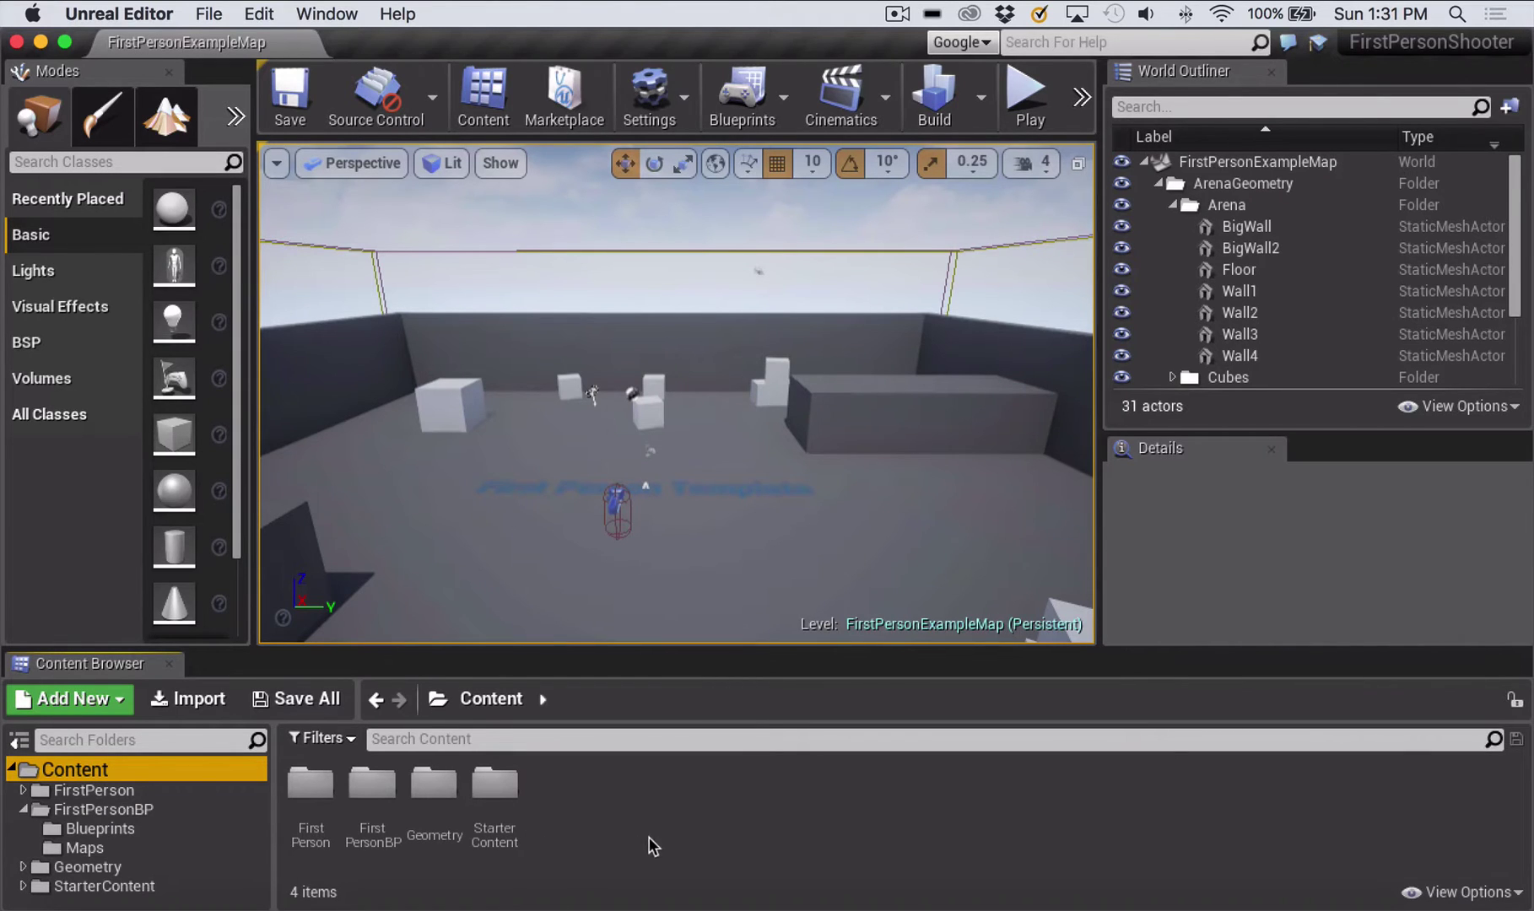
Add a new folder in the root Content folder and name it MyMaps
{"action": "left_click", "coordinate": [120, 704]}
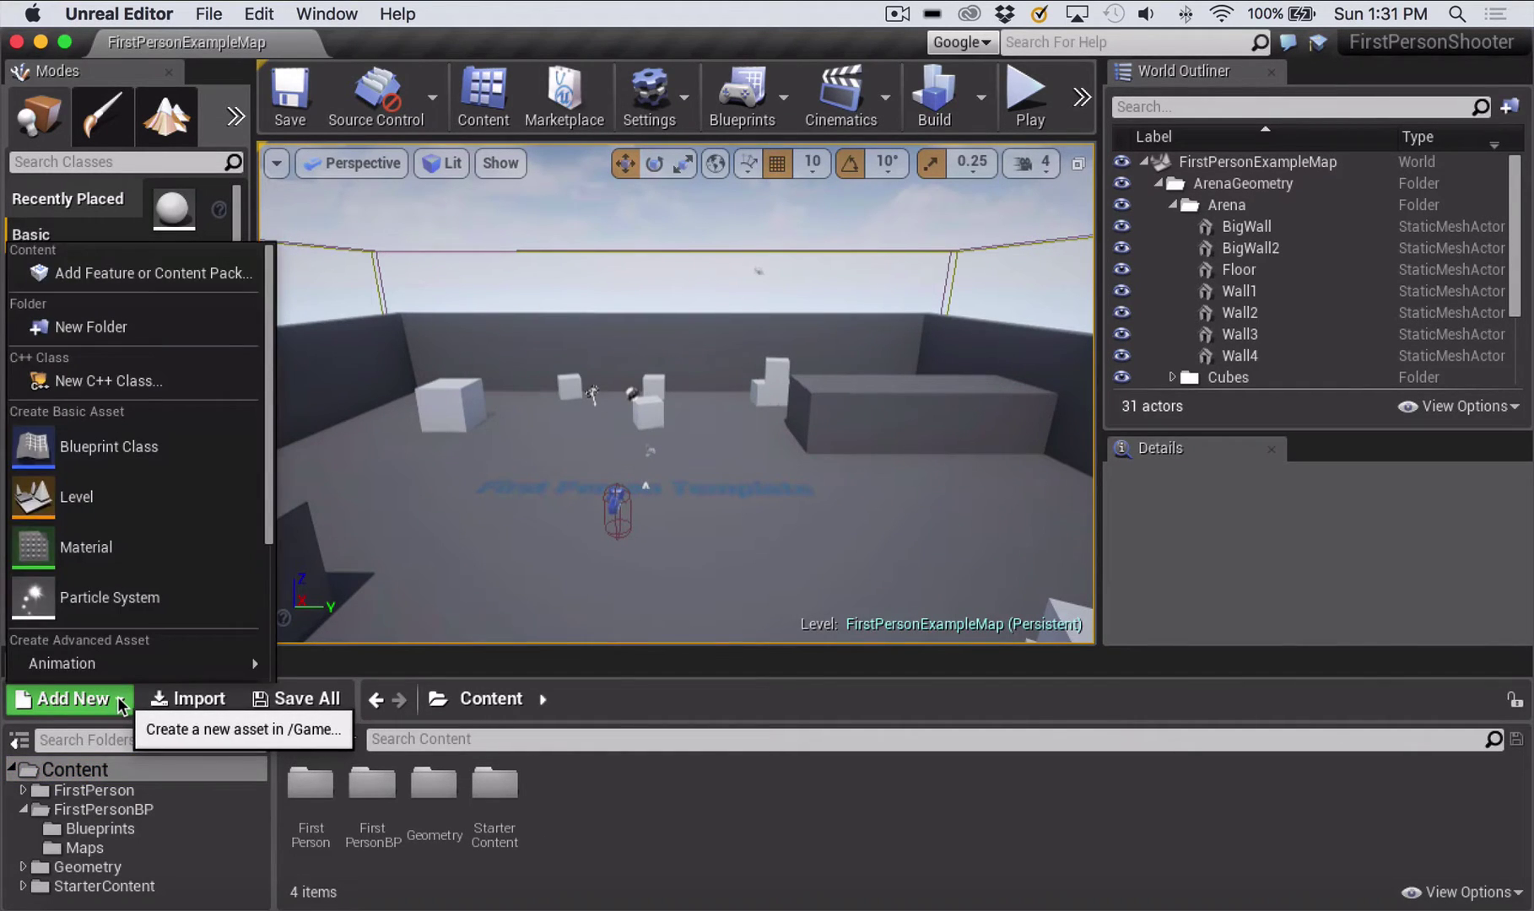
{"action": "left_click", "coordinate": [95, 325]}
{"action": "type", "text": "MyMaps"}
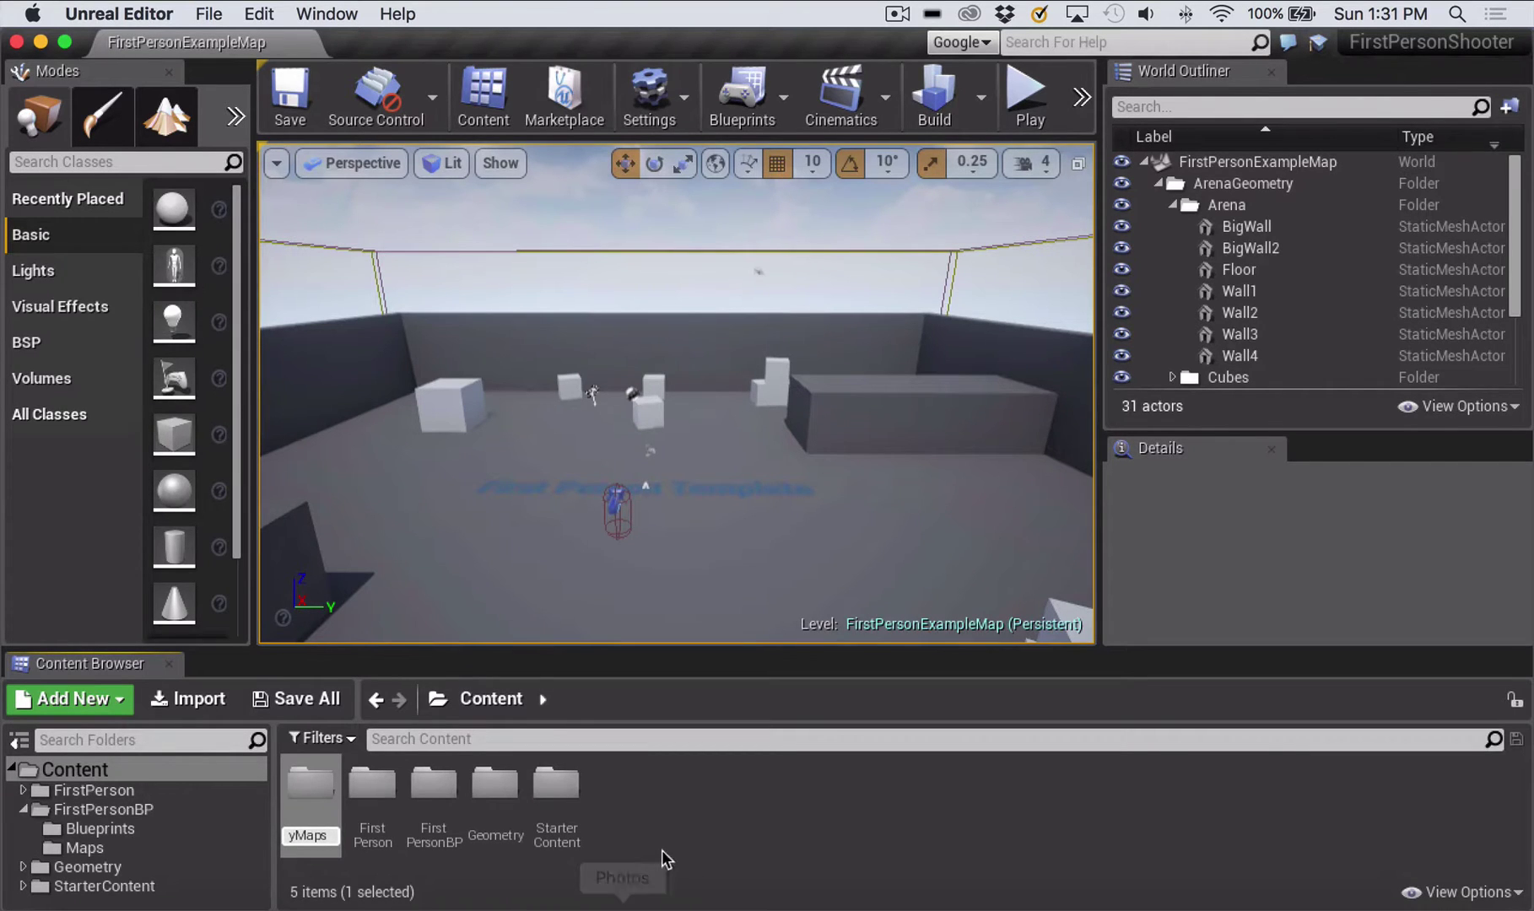
{"action": "key", "text": "Return"}
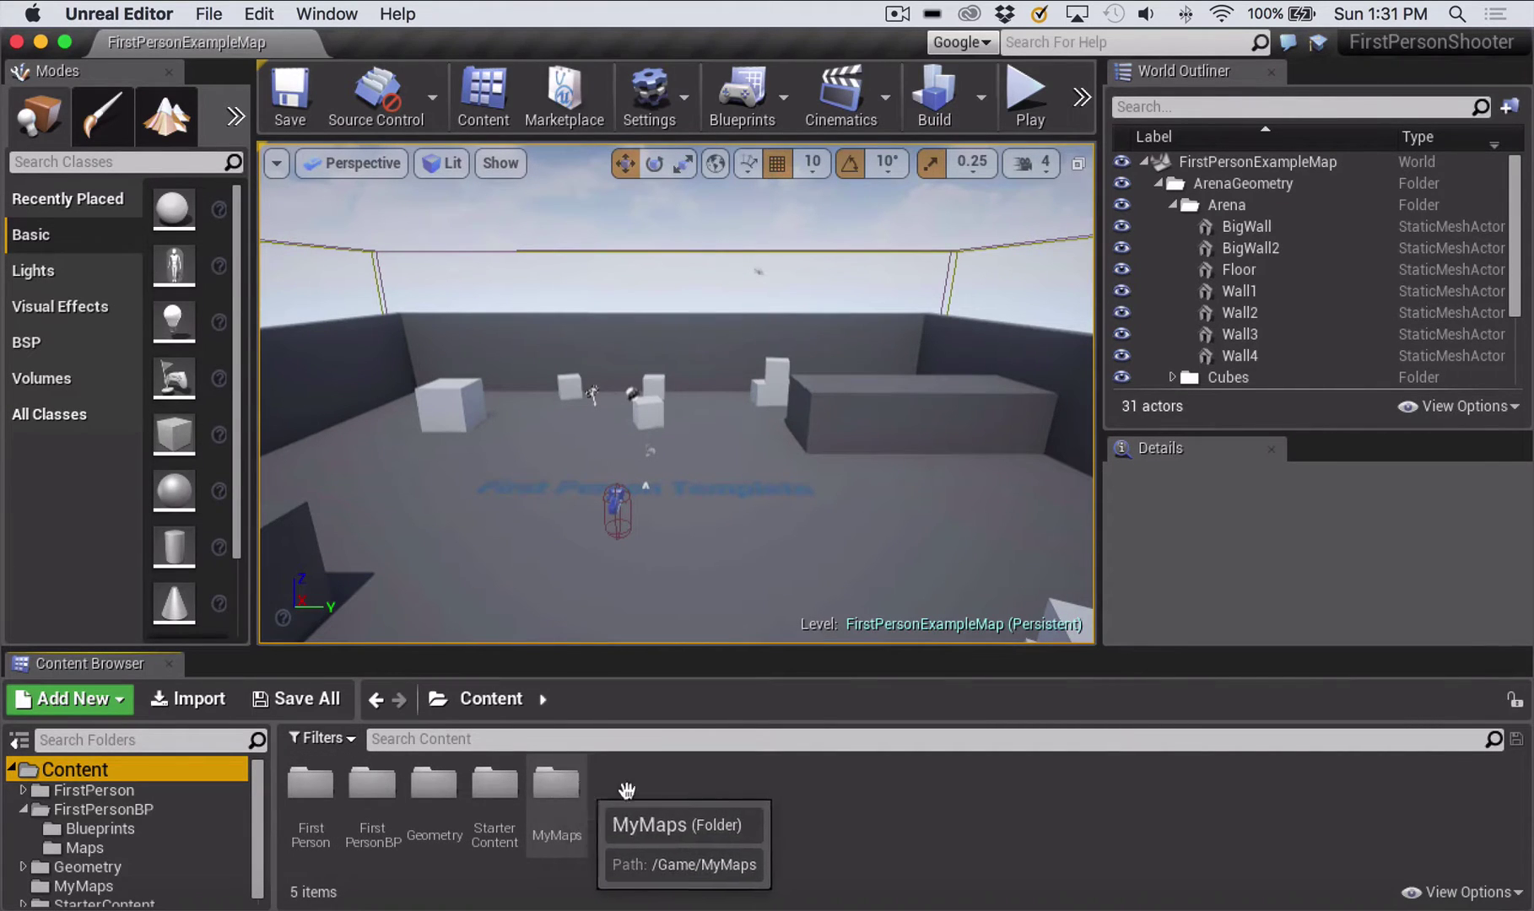
Create a new level from the Default template with File > New Level
{"action": "left_click", "coordinate": [209, 13]}
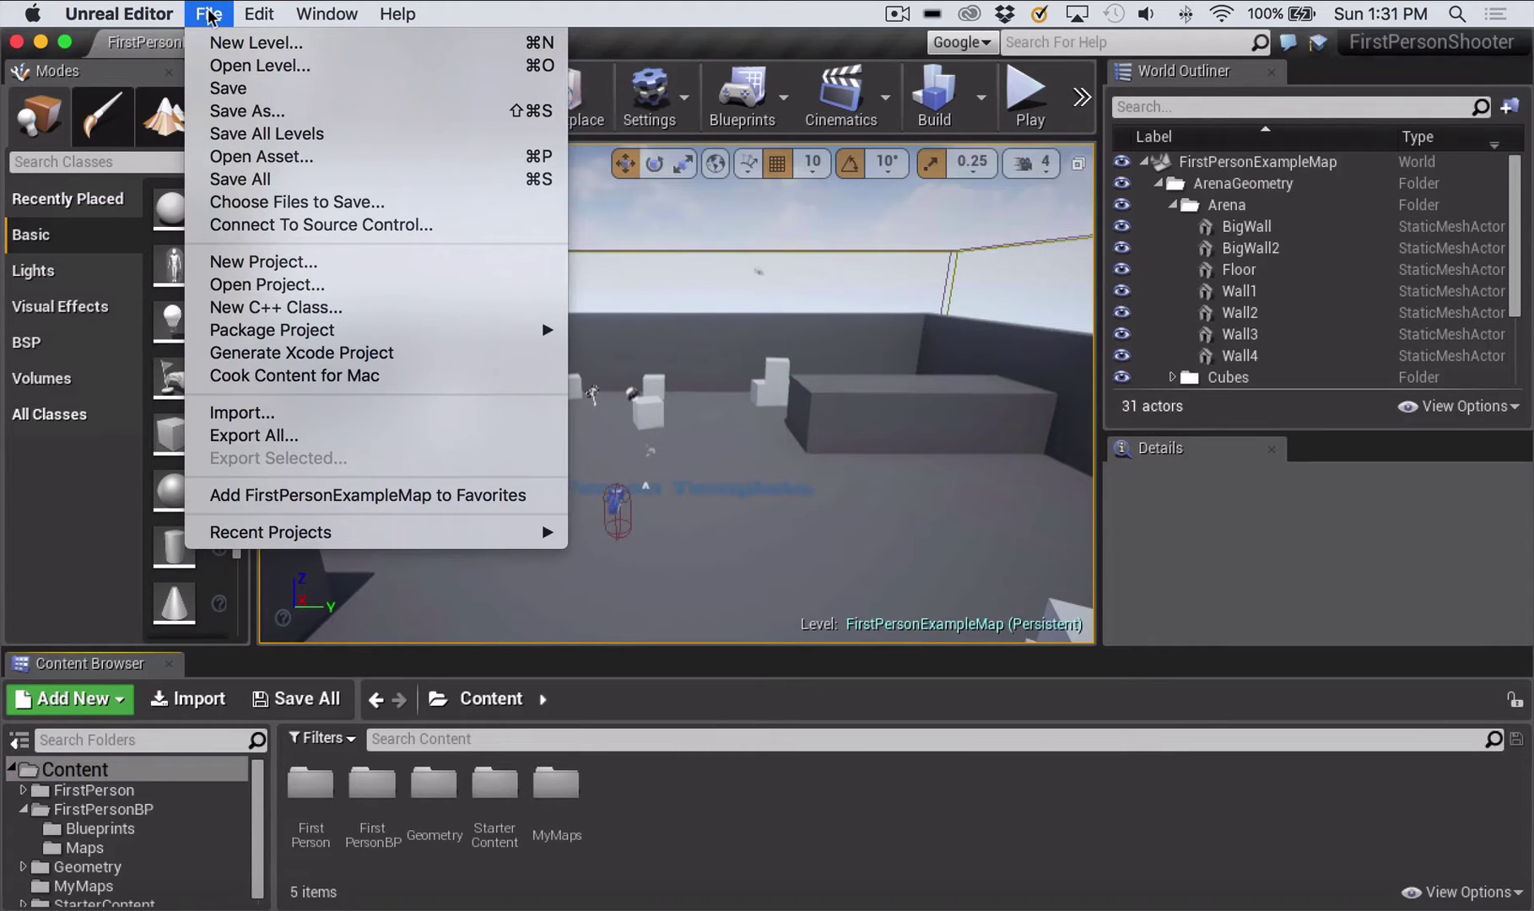
{"action": "left_click", "coordinate": [221, 42]}
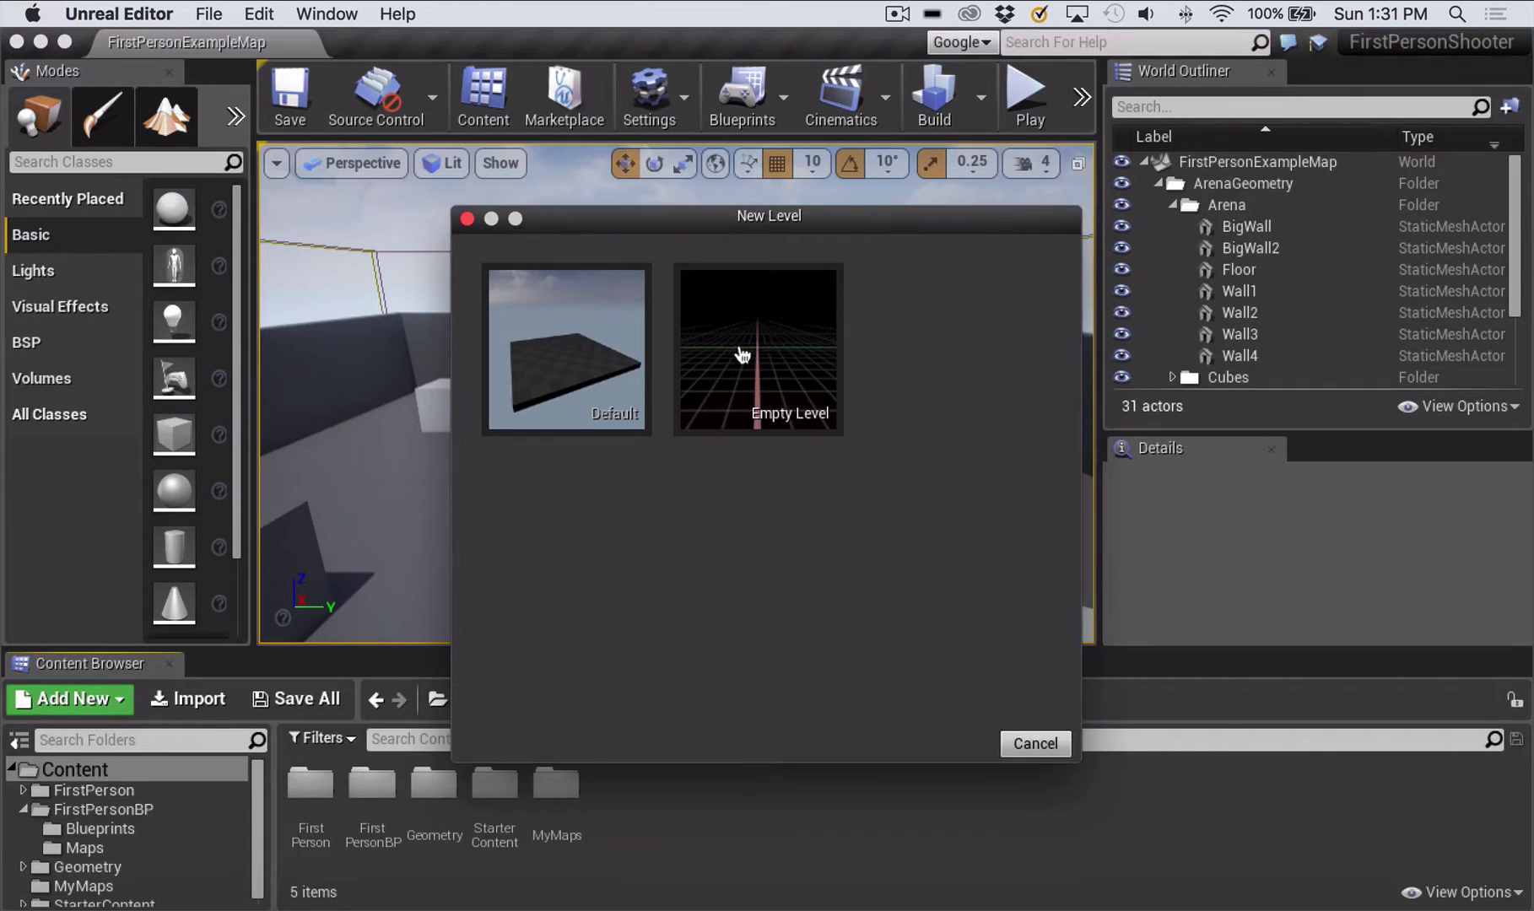
{"action": "left_click", "coordinate": [553, 362]}
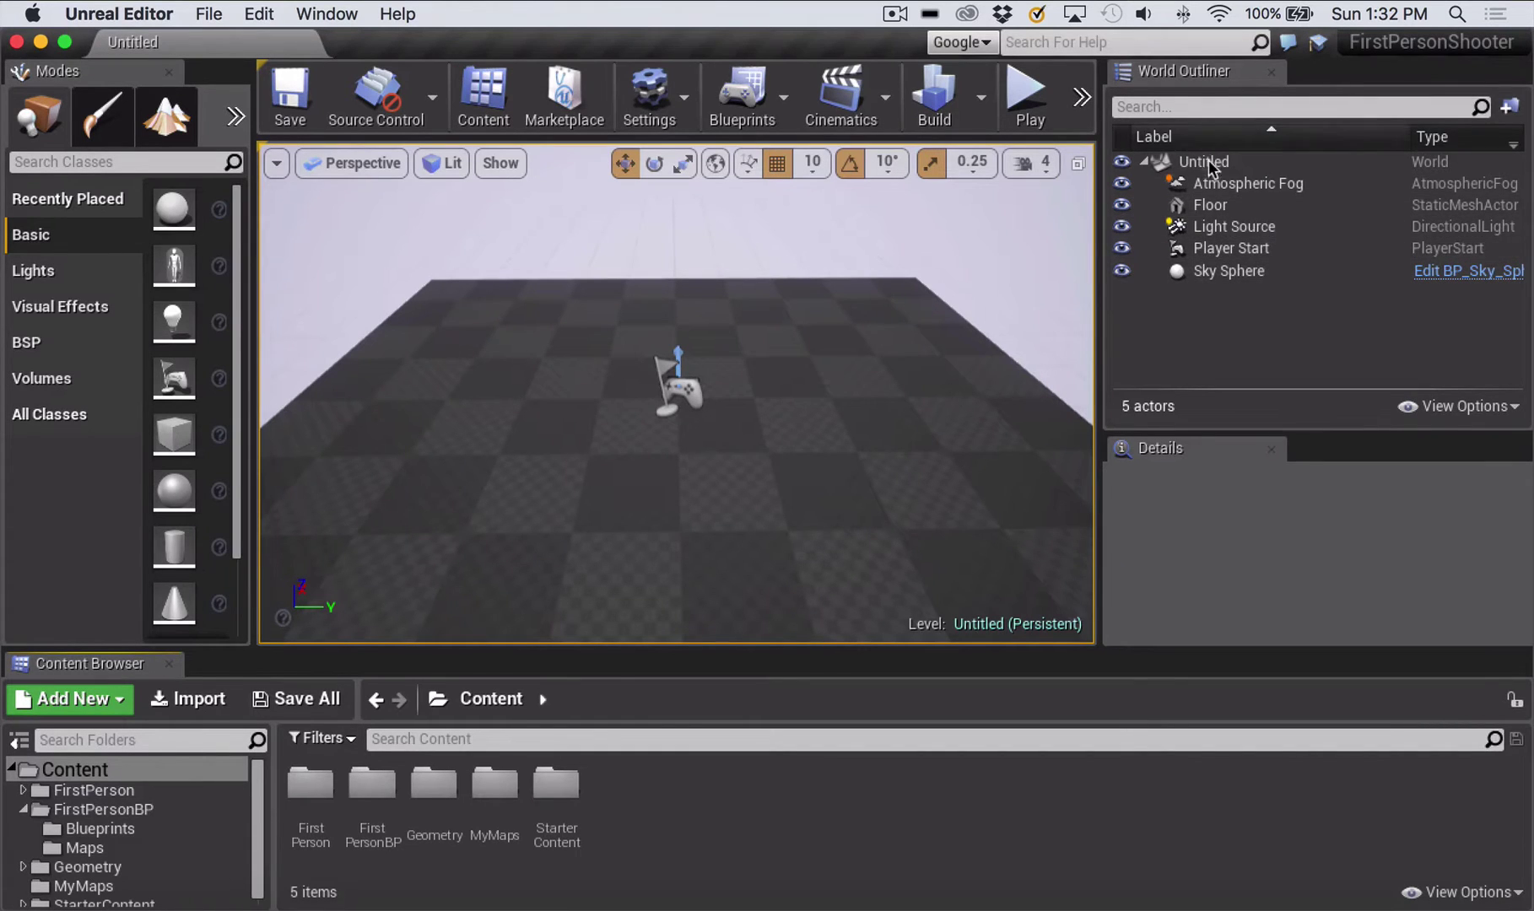
{"action": "double_click", "coordinate": [1217, 235]}
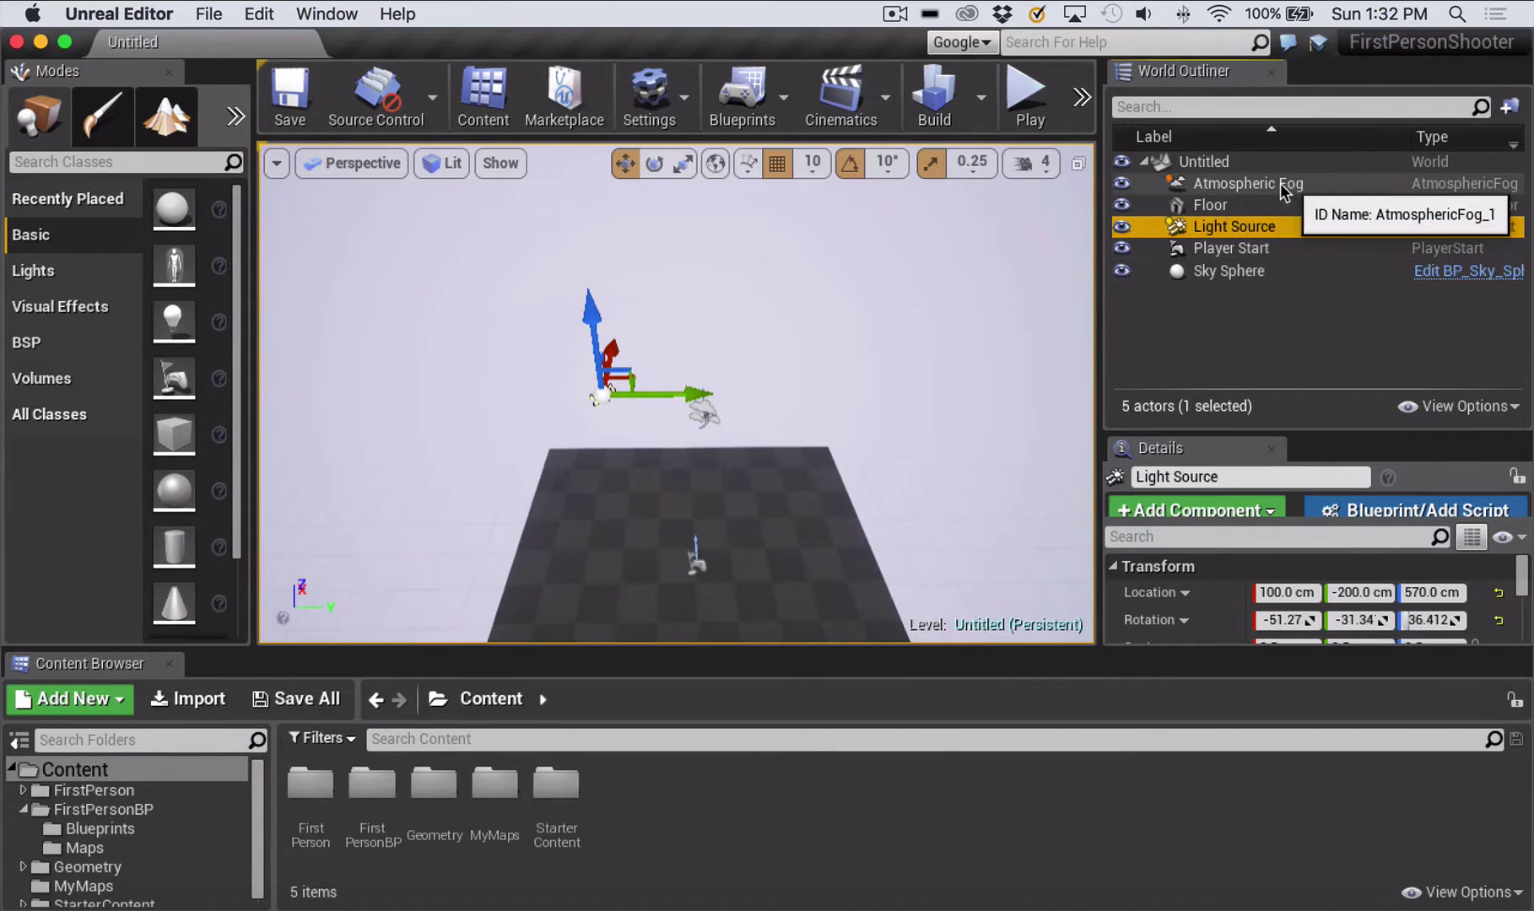
{"action": "left_click", "coordinate": [1204, 208]}
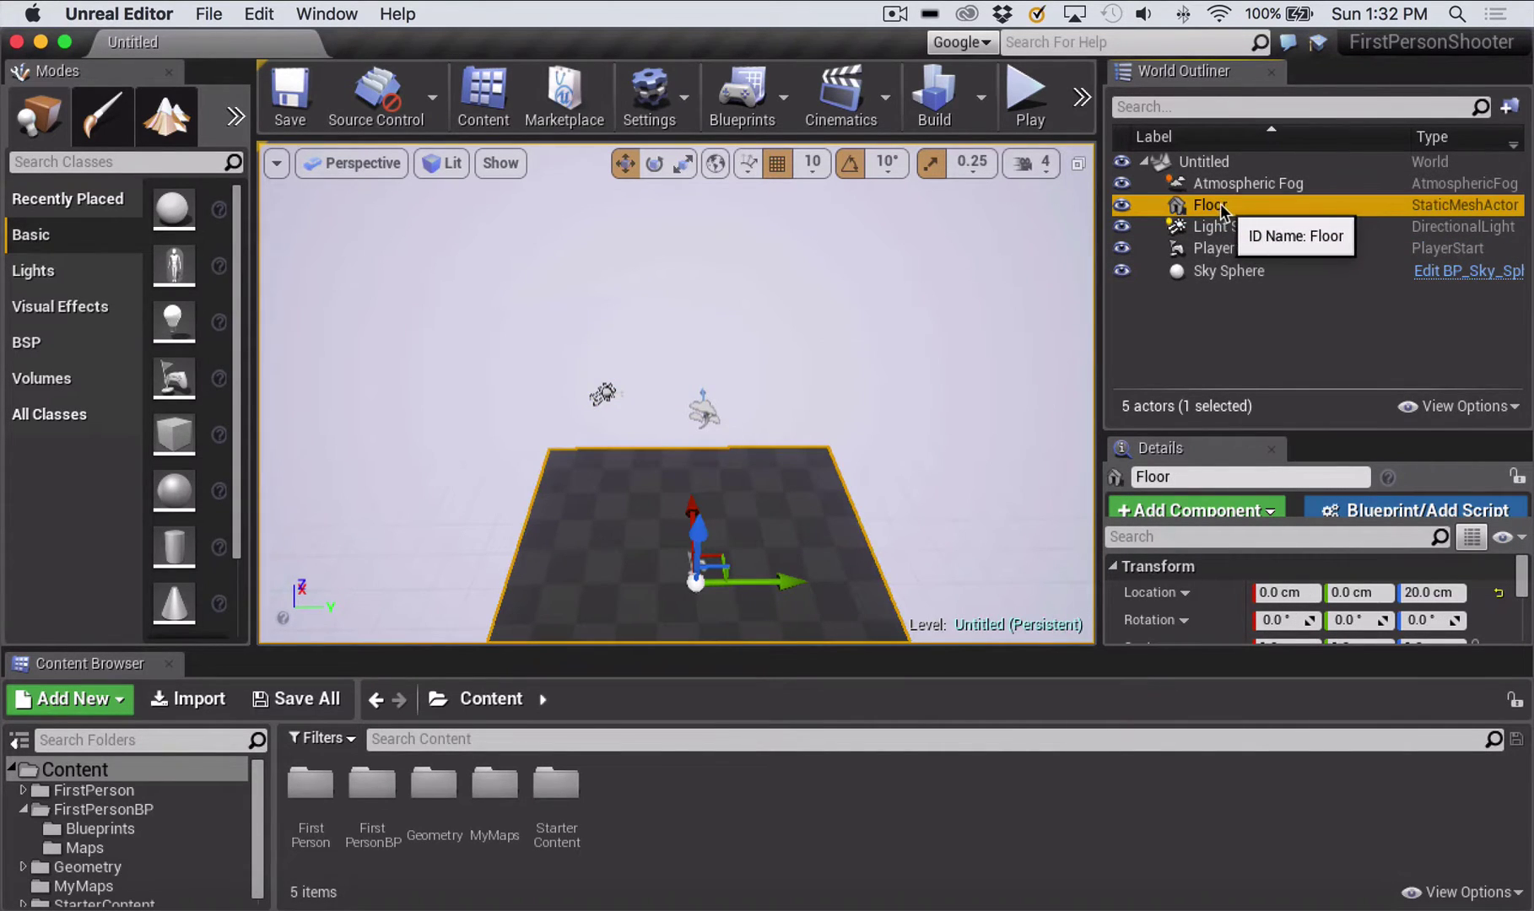
Save the untitled level in MyMaps, replacing the default name NewMap with testMap
{"action": "left_click", "coordinate": [210, 13]}
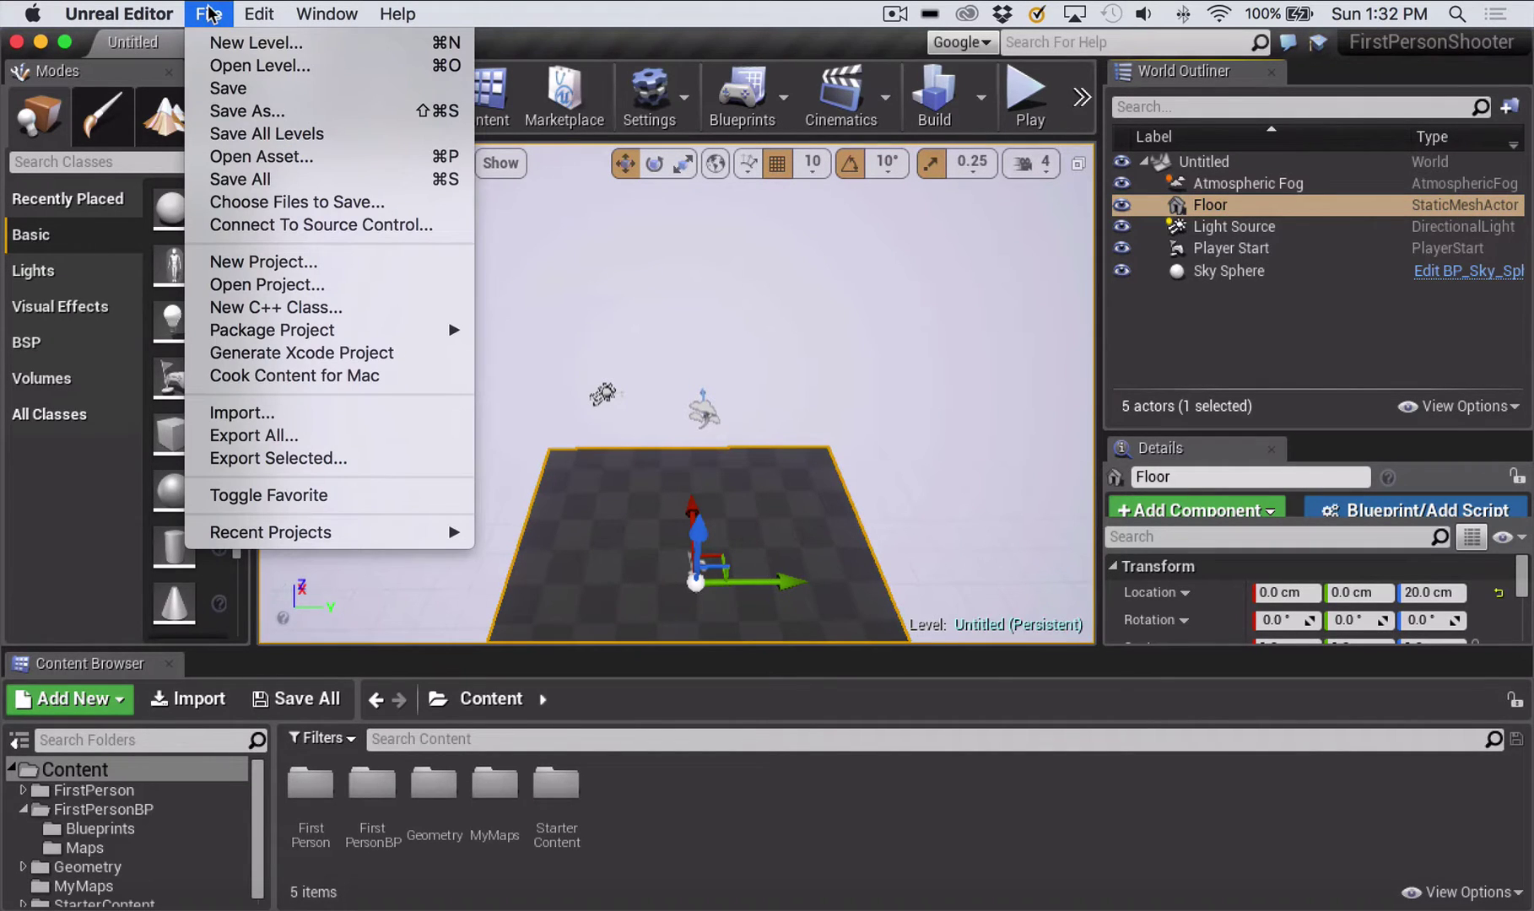
{"action": "left_click", "coordinate": [232, 89]}
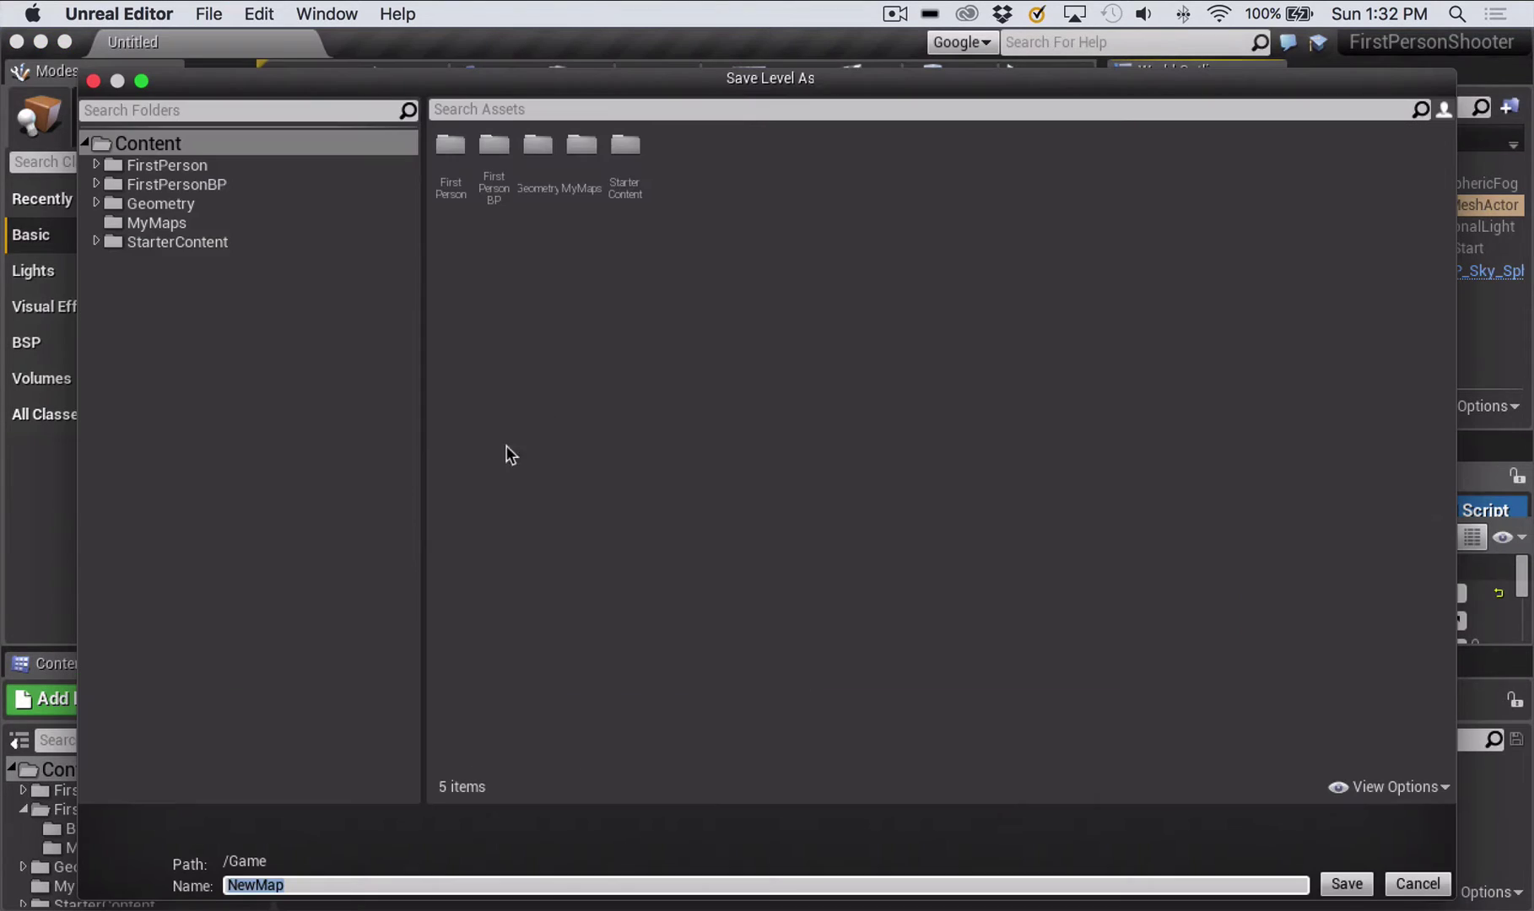
{"action": "double_click", "coordinate": [578, 147]}
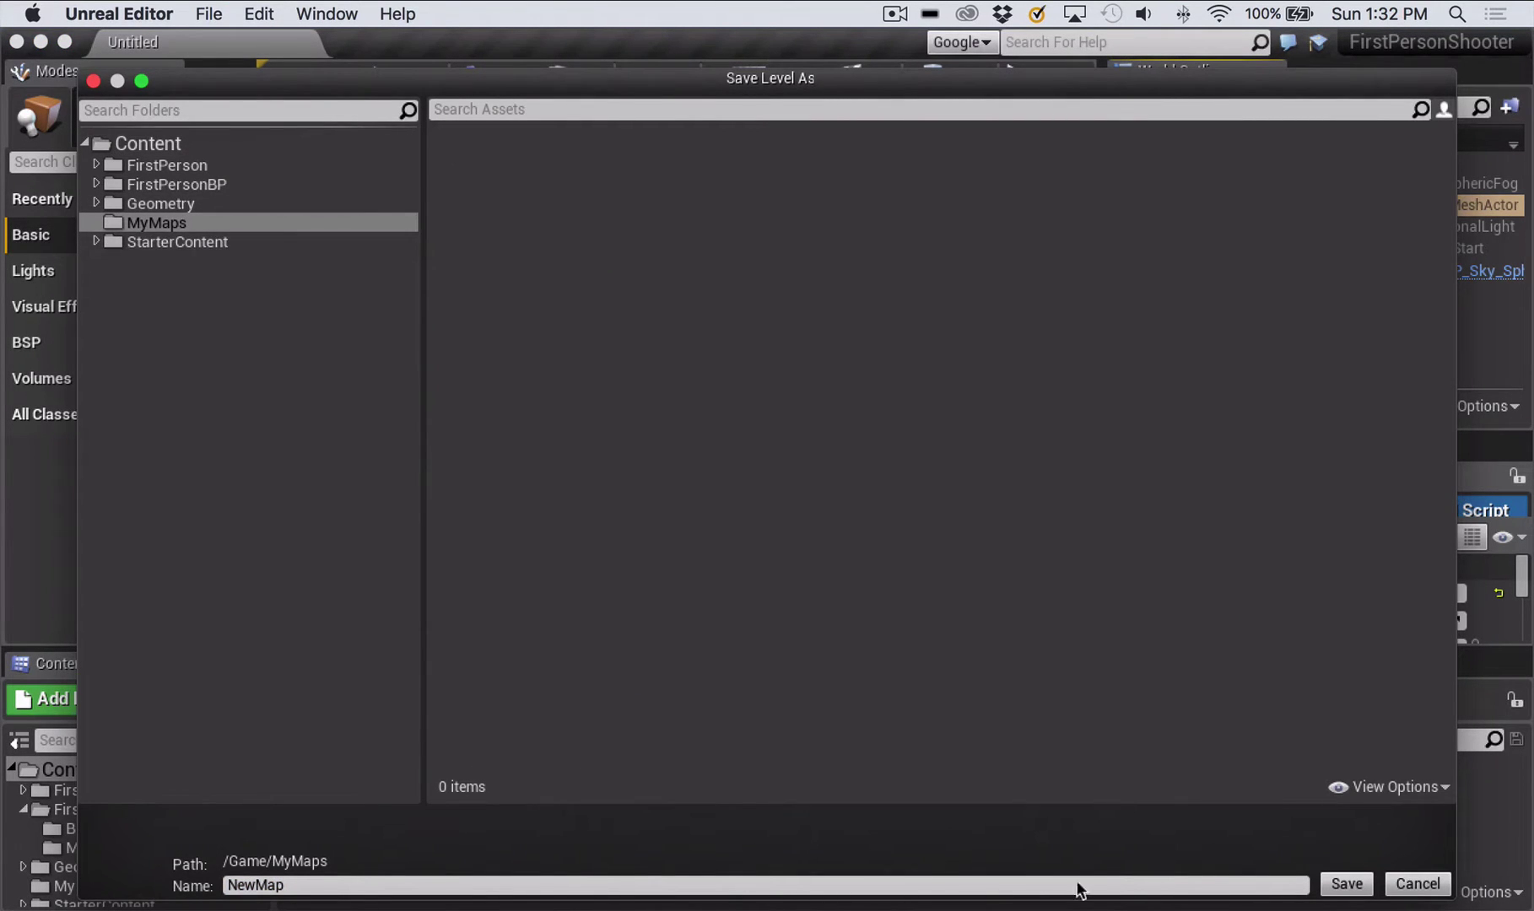
{"action": "left_click", "coordinate": [274, 885]}
{"action": "left_click_drag", "start_coordinate": [284, 885], "coordinate": [227, 882]}
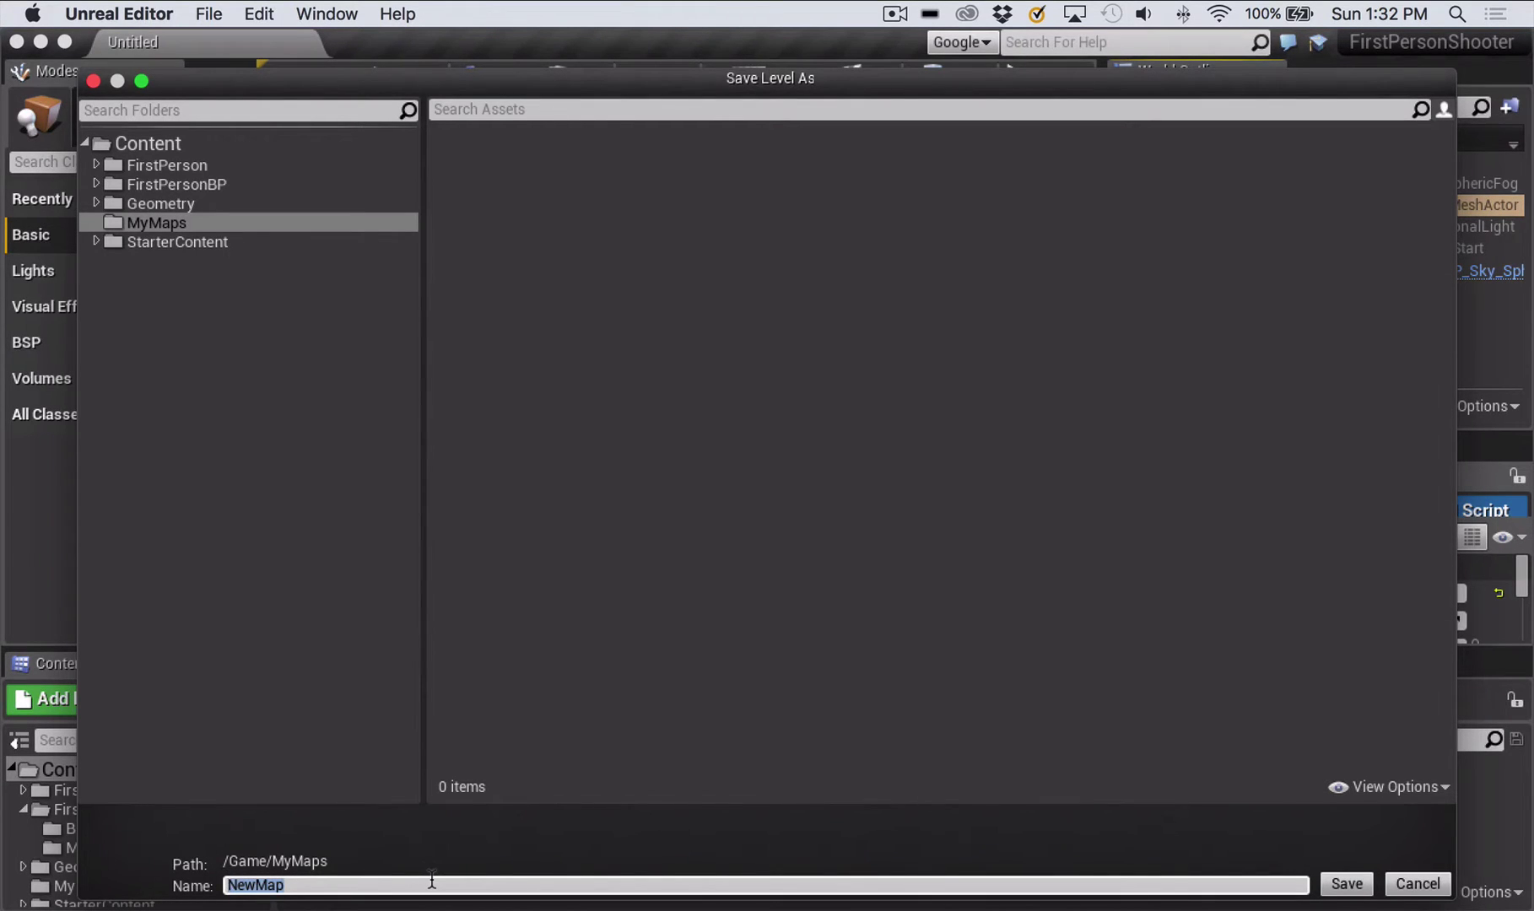
{"action": "type", "text": "test"}
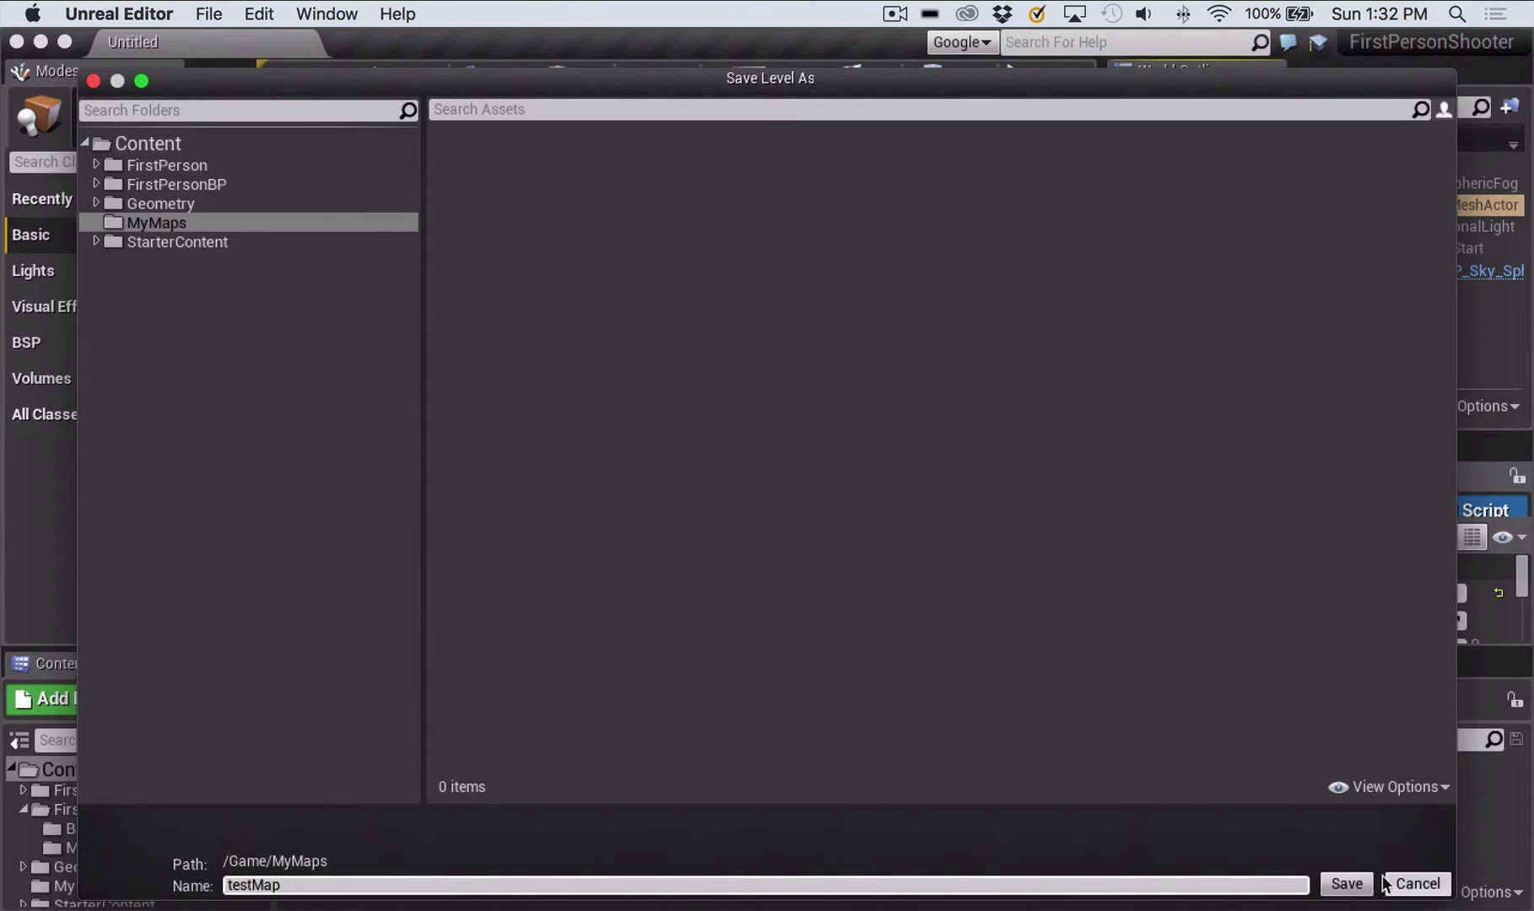
{"action": "left_click", "coordinate": [1348, 884]}
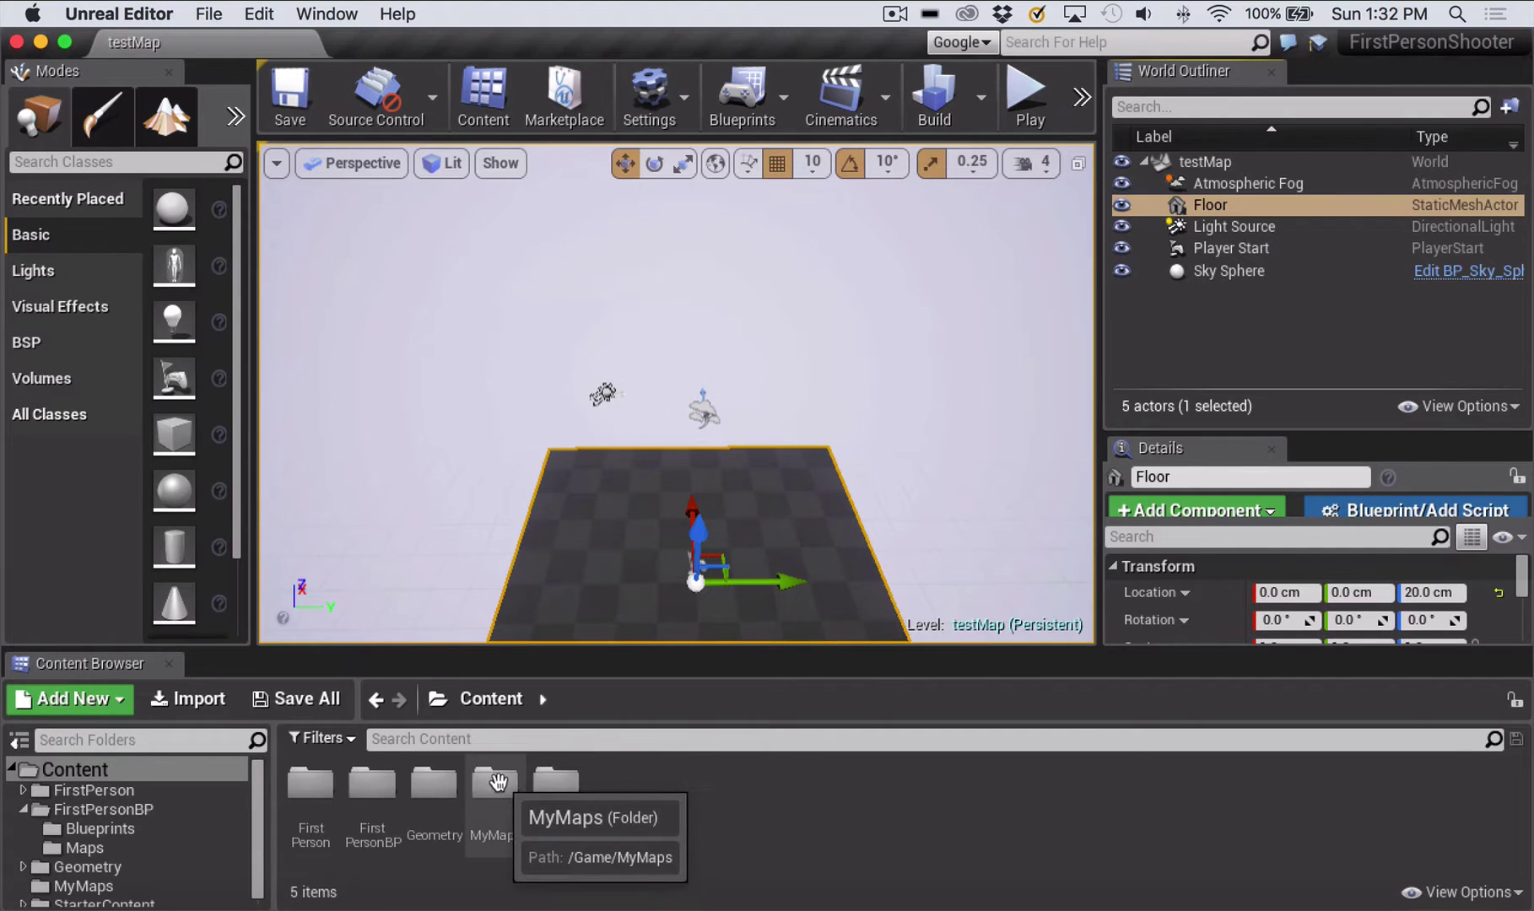
Browse from MyMaps to FirstPersonBP > Maps and load FirstPersonExampleMap
{"action": "double_click", "coordinate": [496, 786]}
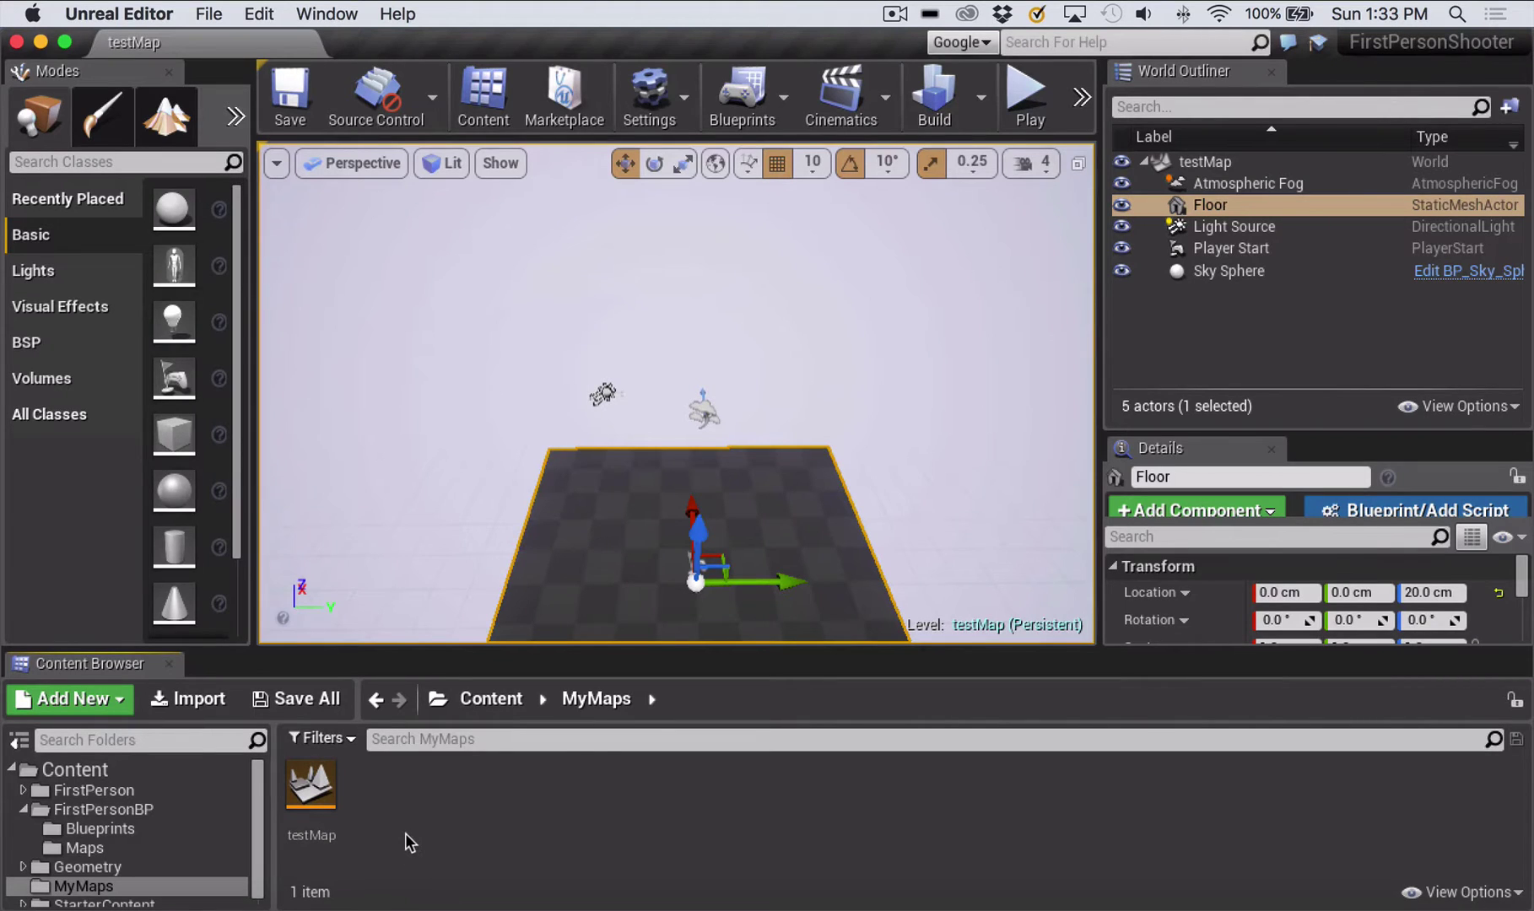
{"action": "left_click", "coordinate": [56, 850]}
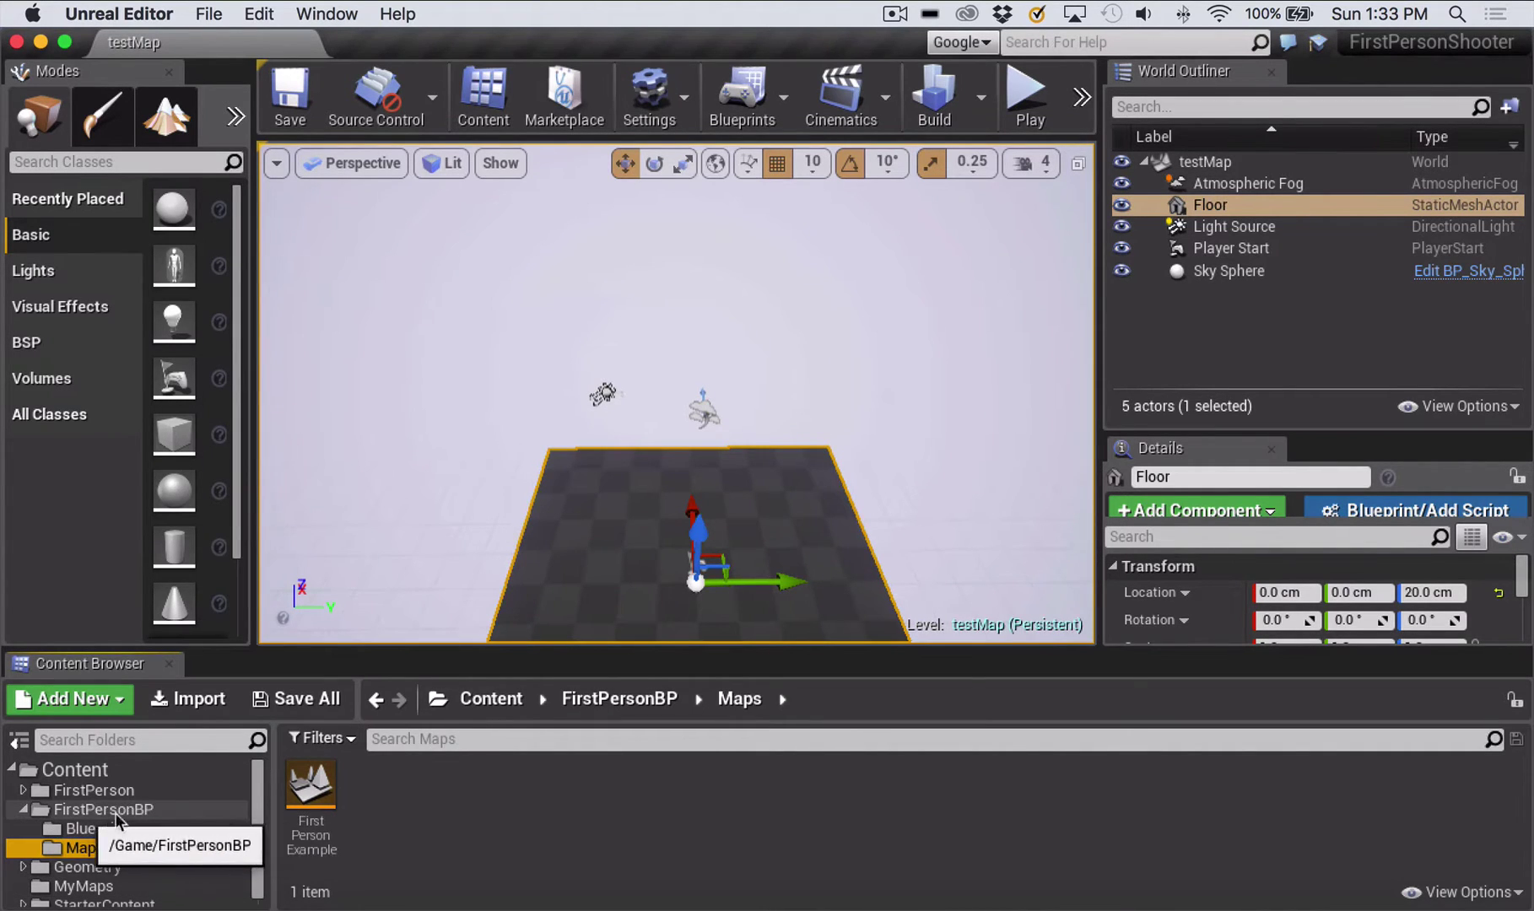
{"action": "double_click", "coordinate": [312, 787]}
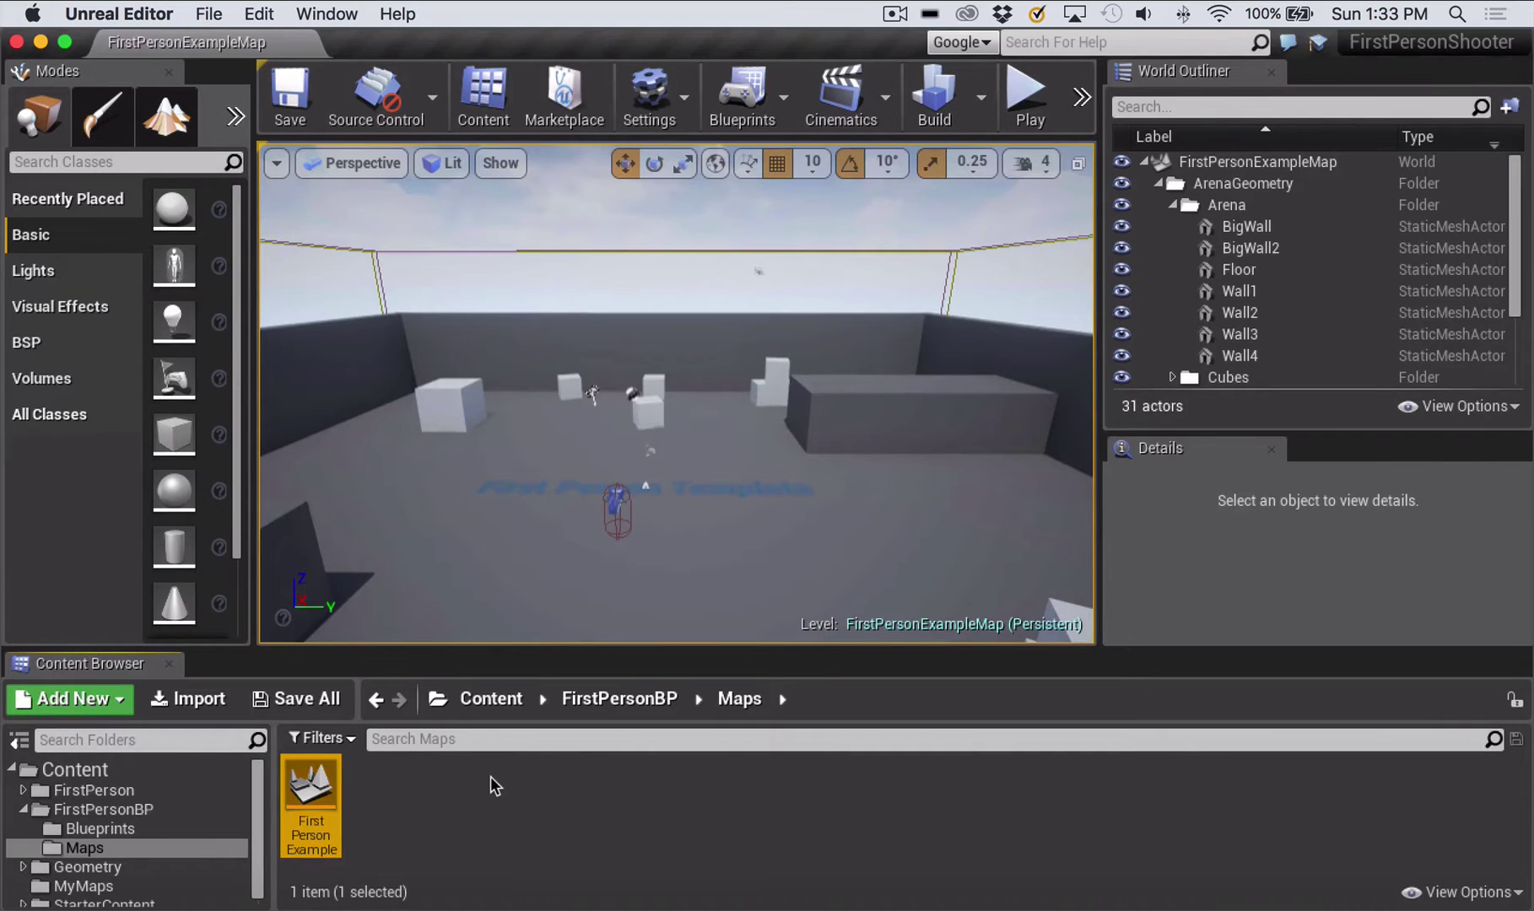
Open the File menu after FirstPersonExampleMap finishes loading
{"action": "left_click", "coordinate": [211, 15]}
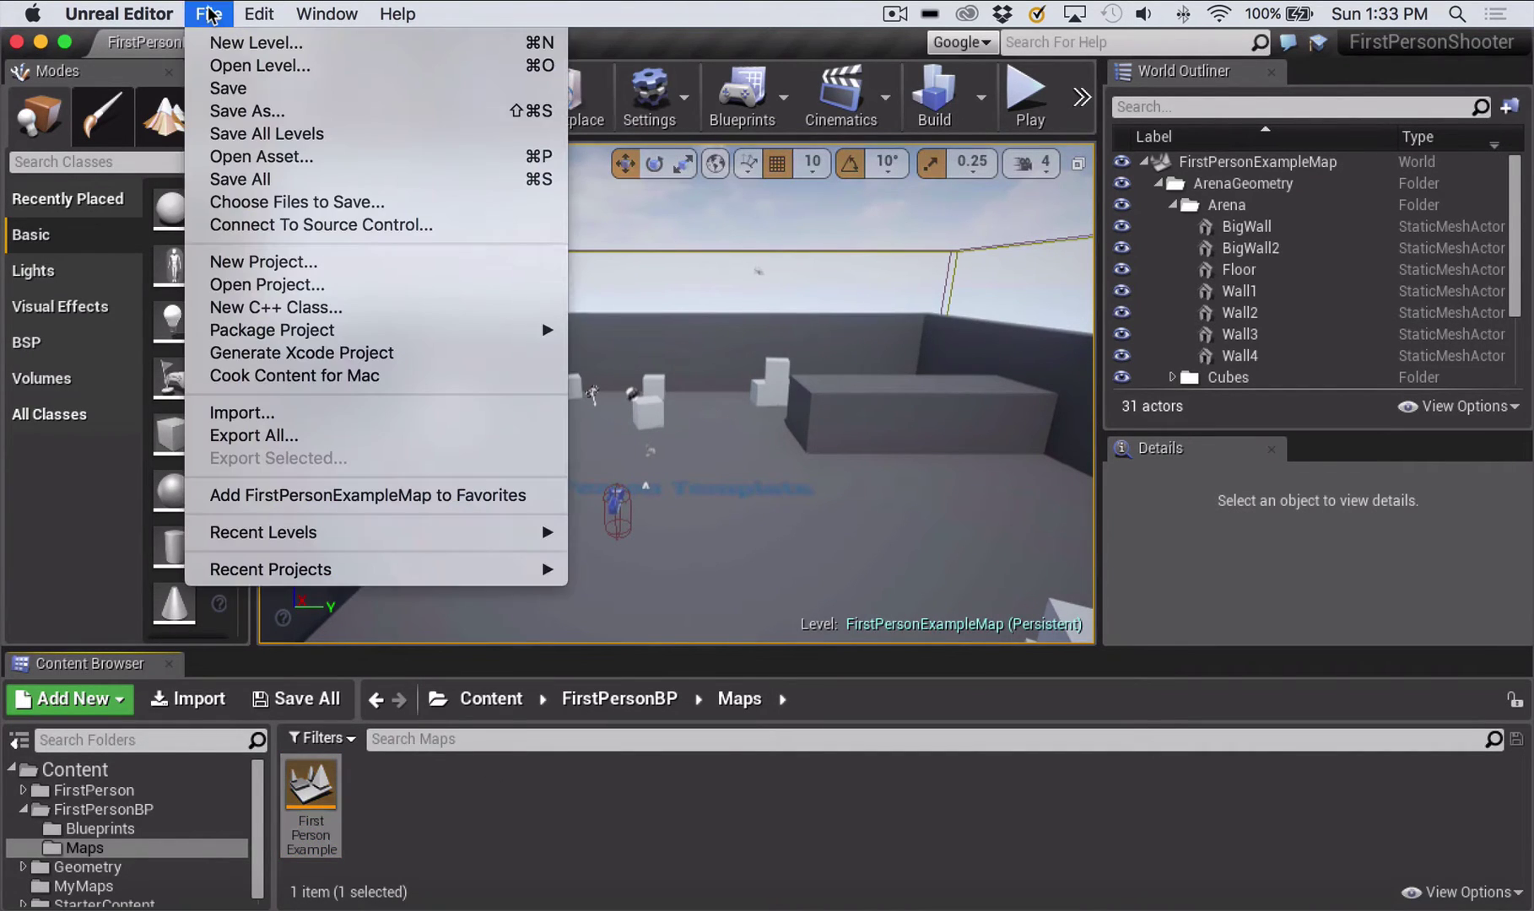
Save As into MyMaps, changing ExampleMap to Test to make FirstPersonTest
{"action": "left_click", "coordinate": [264, 113]}
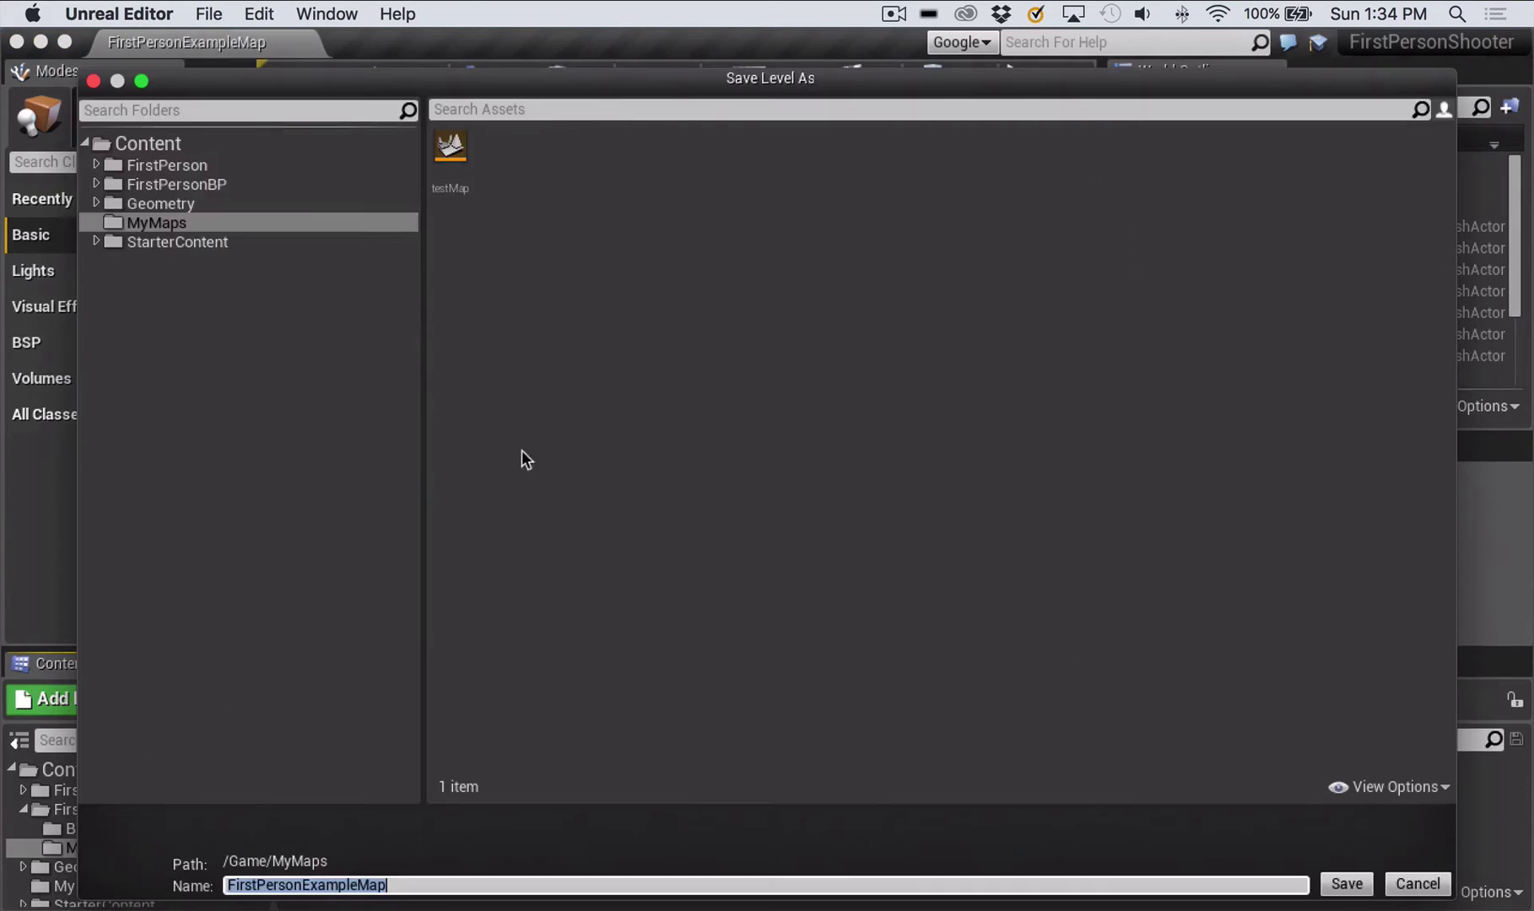
{"action": "left_click", "coordinate": [164, 223]}
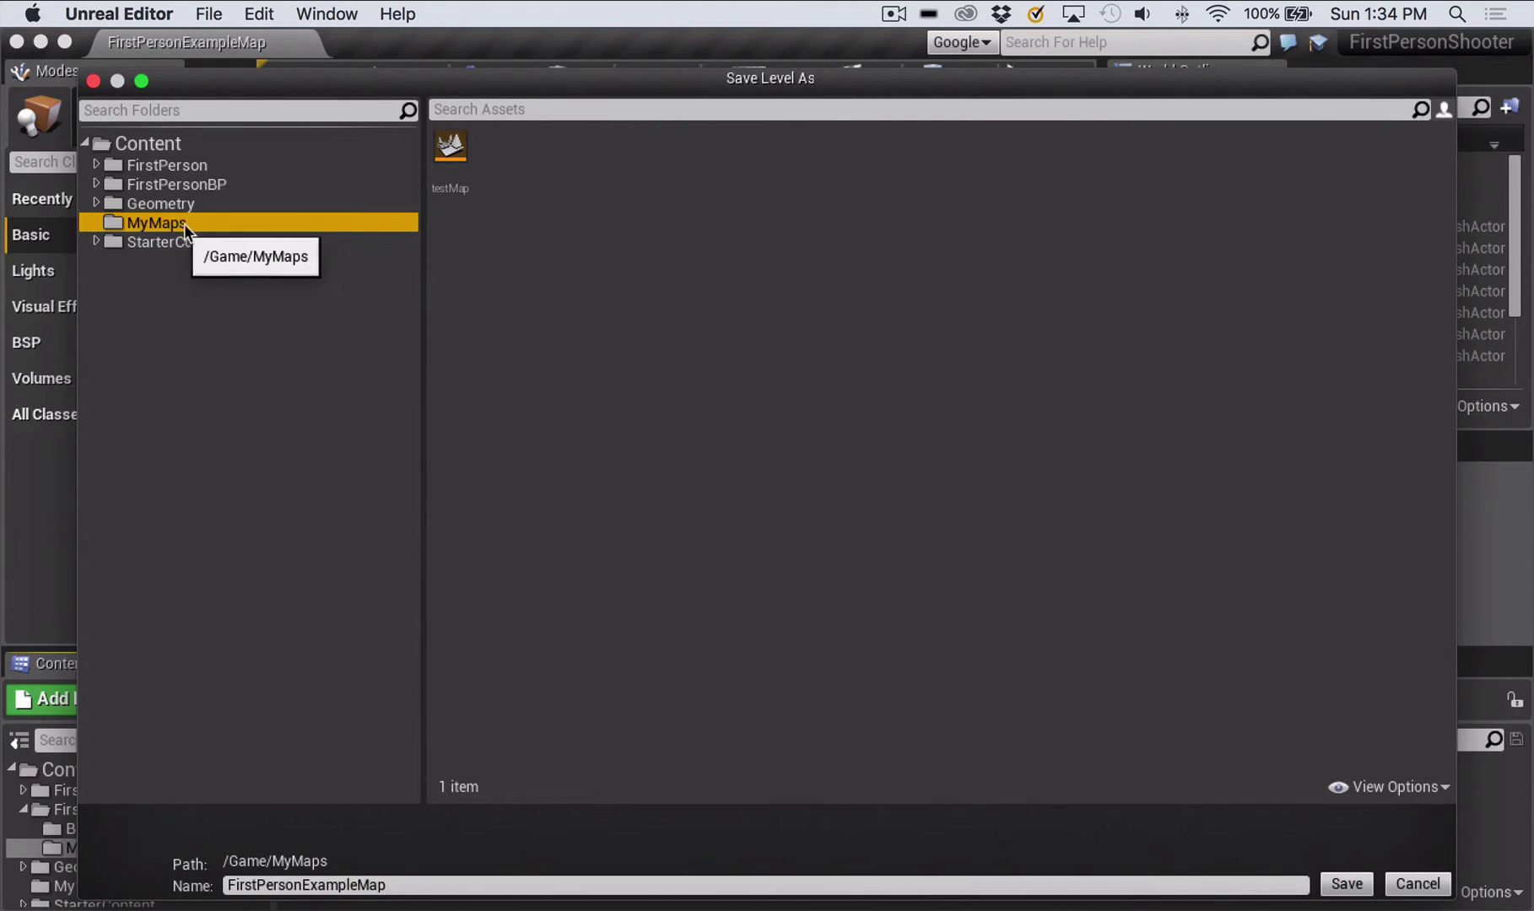
{"action": "left_click", "coordinate": [389, 883]}
{"action": "left_click_drag", "start_coordinate": [389, 884], "coordinate": [304, 883]}
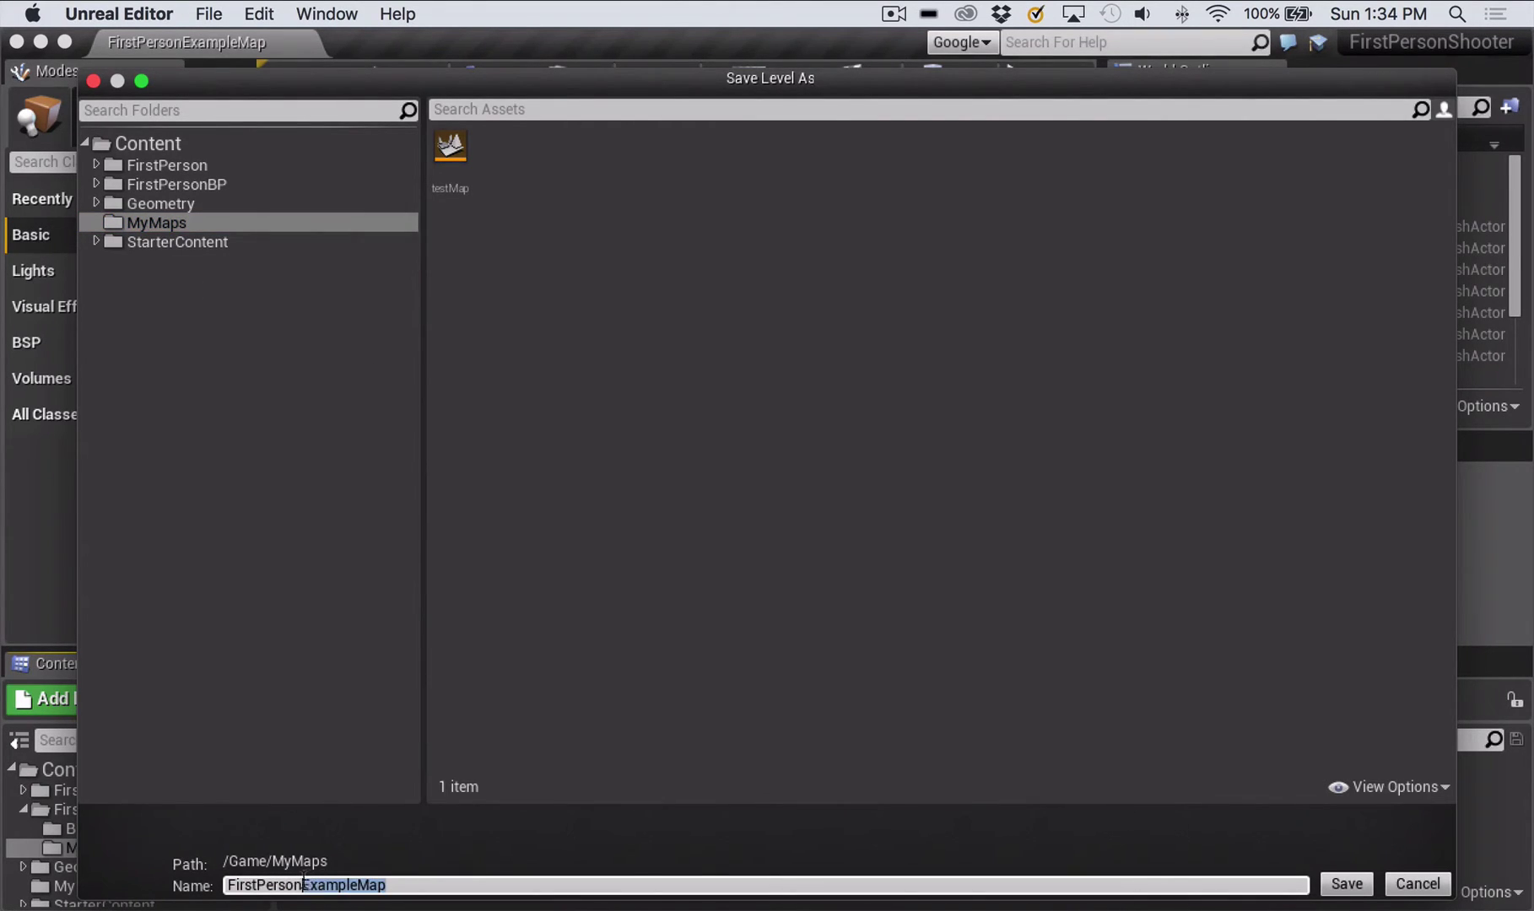
{"action": "type", "text": "Test"}
{"action": "left_click", "coordinate": [1344, 884]}
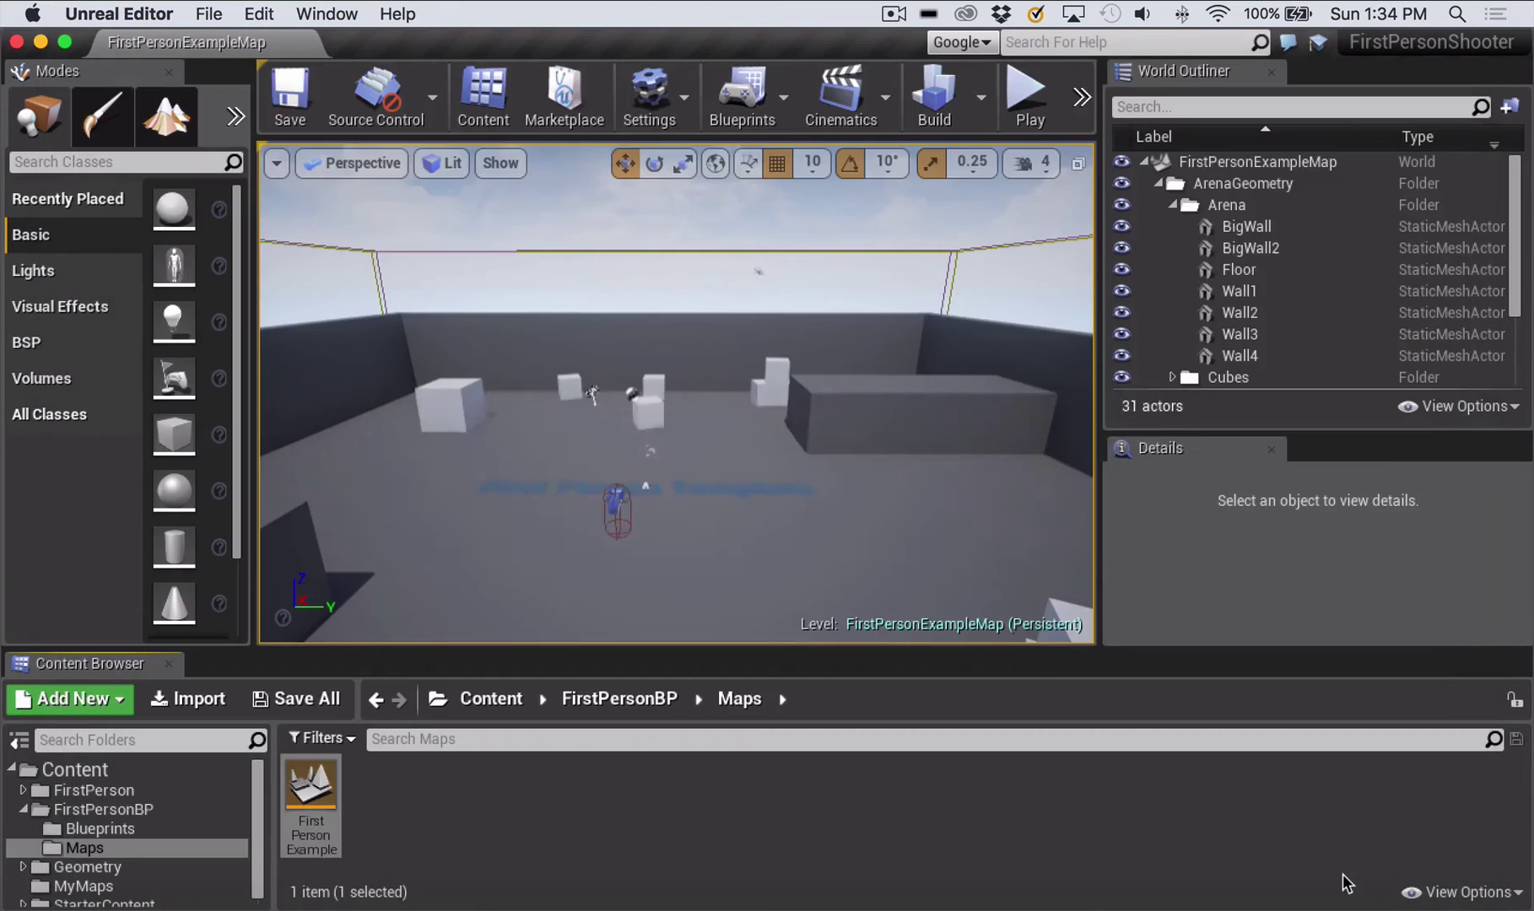
Show the MyMaps folder, reopen testMap, and select the FirstPersonTest asset
{"action": "left_click", "coordinate": [42, 891]}
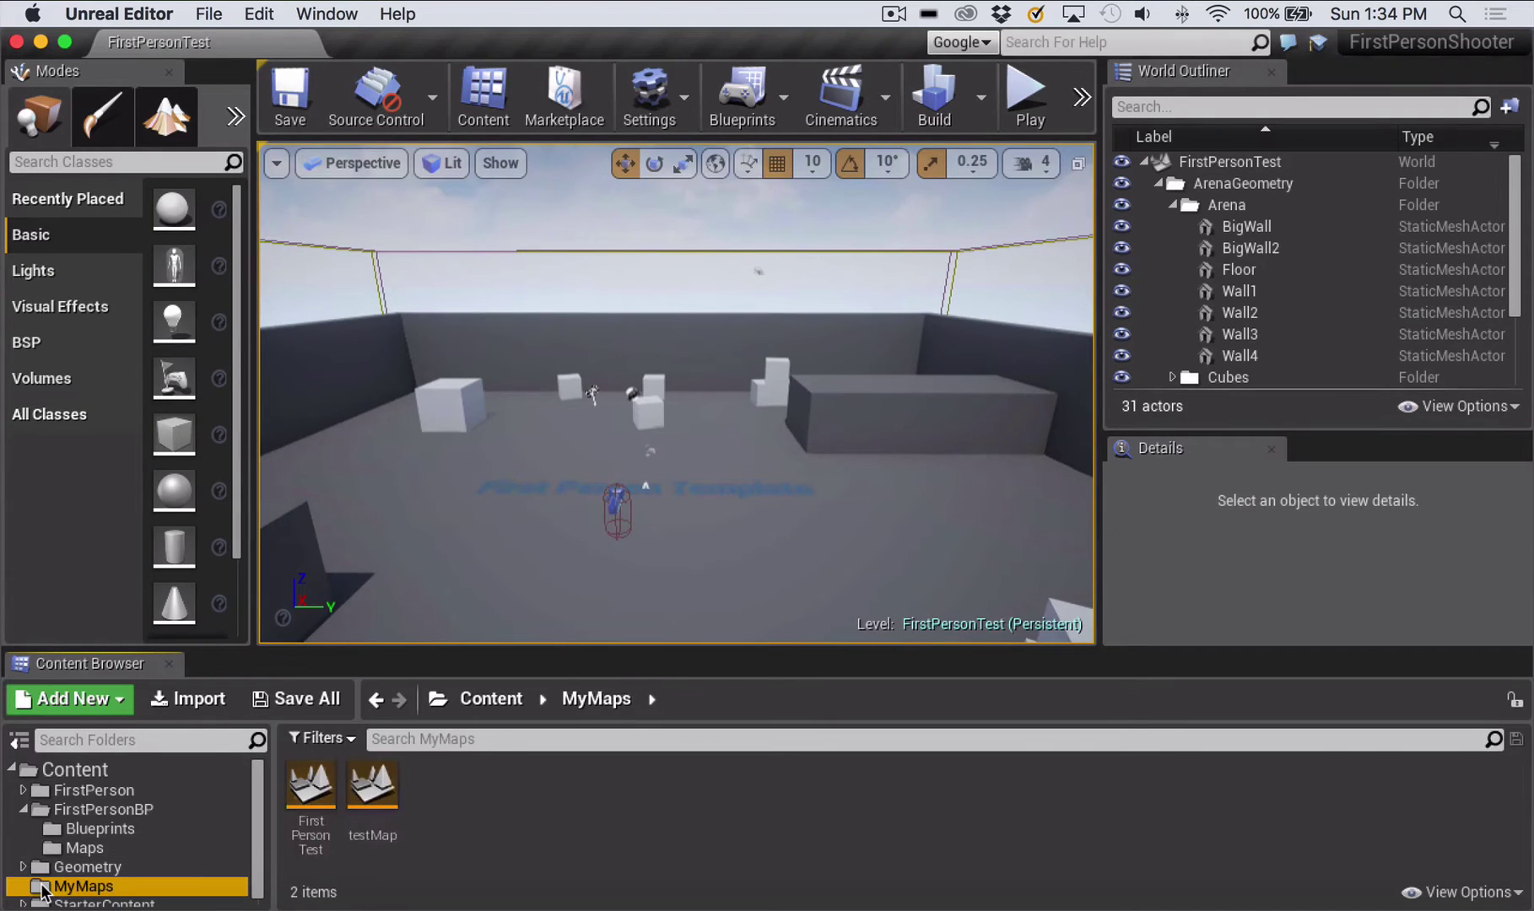
{"action": "double_click", "coordinate": [380, 787]}
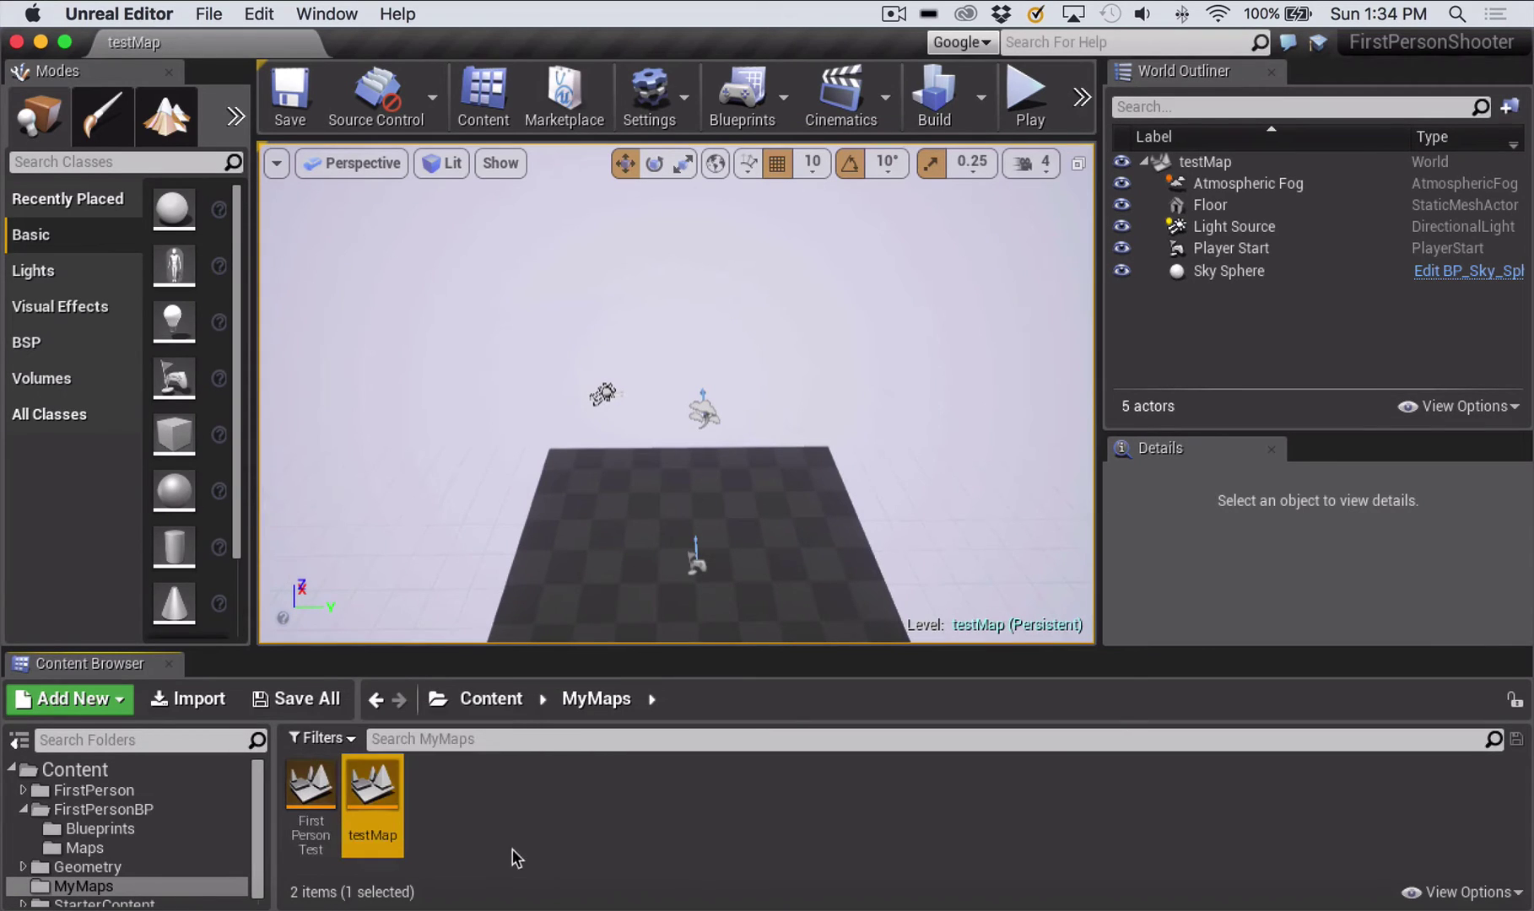
{"action": "left_click", "coordinate": [312, 784]}
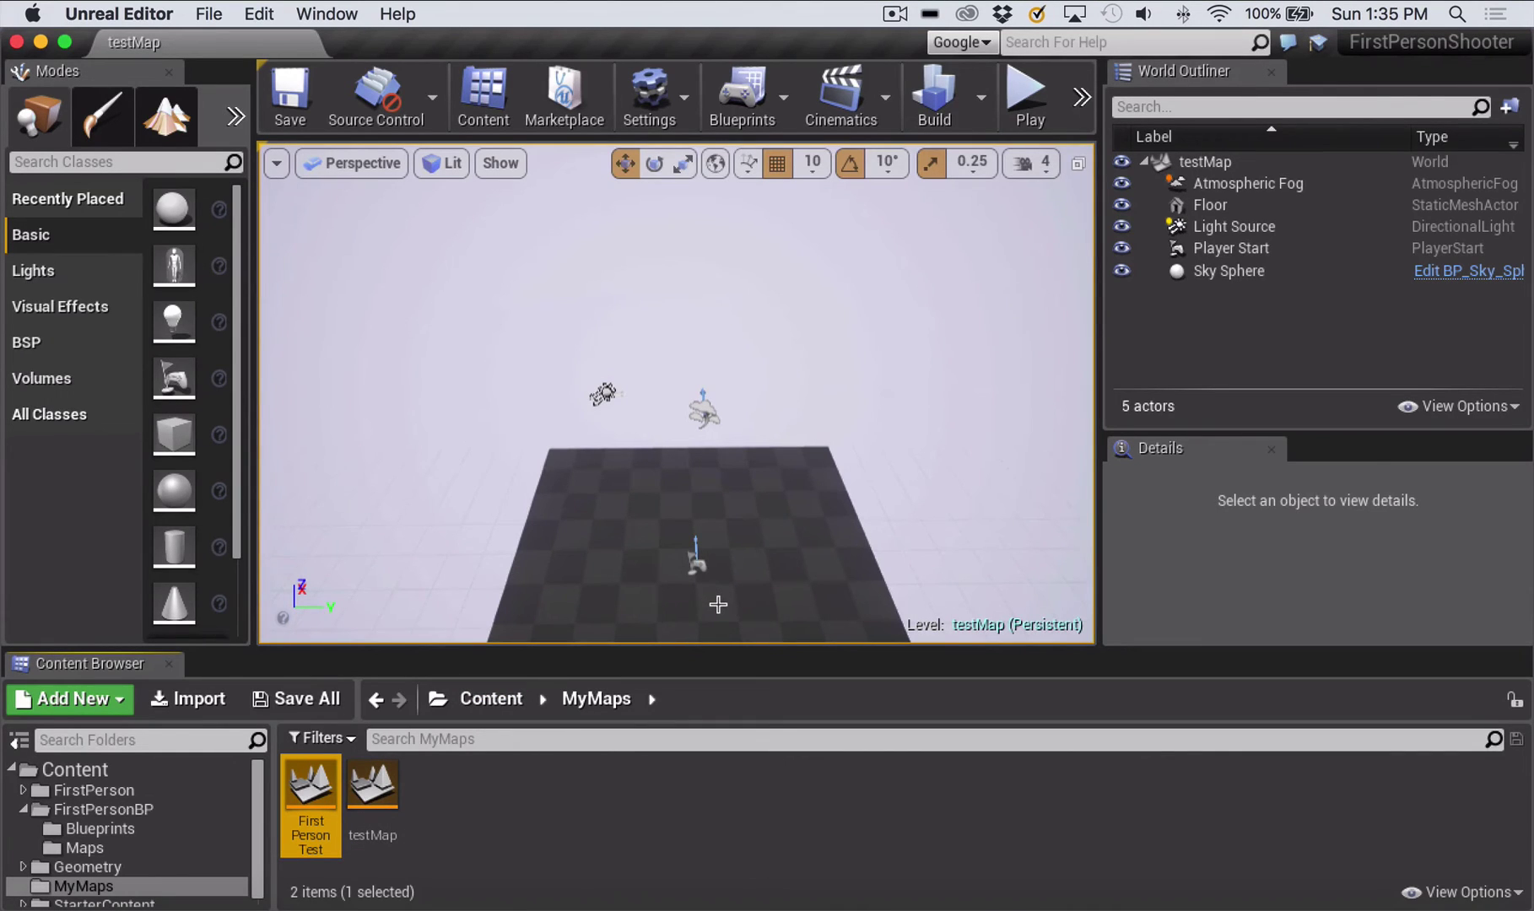
Open Project Settings from the Settings toolbar menu and go to Maps & Modes
{"action": "left_click", "coordinate": [687, 92]}
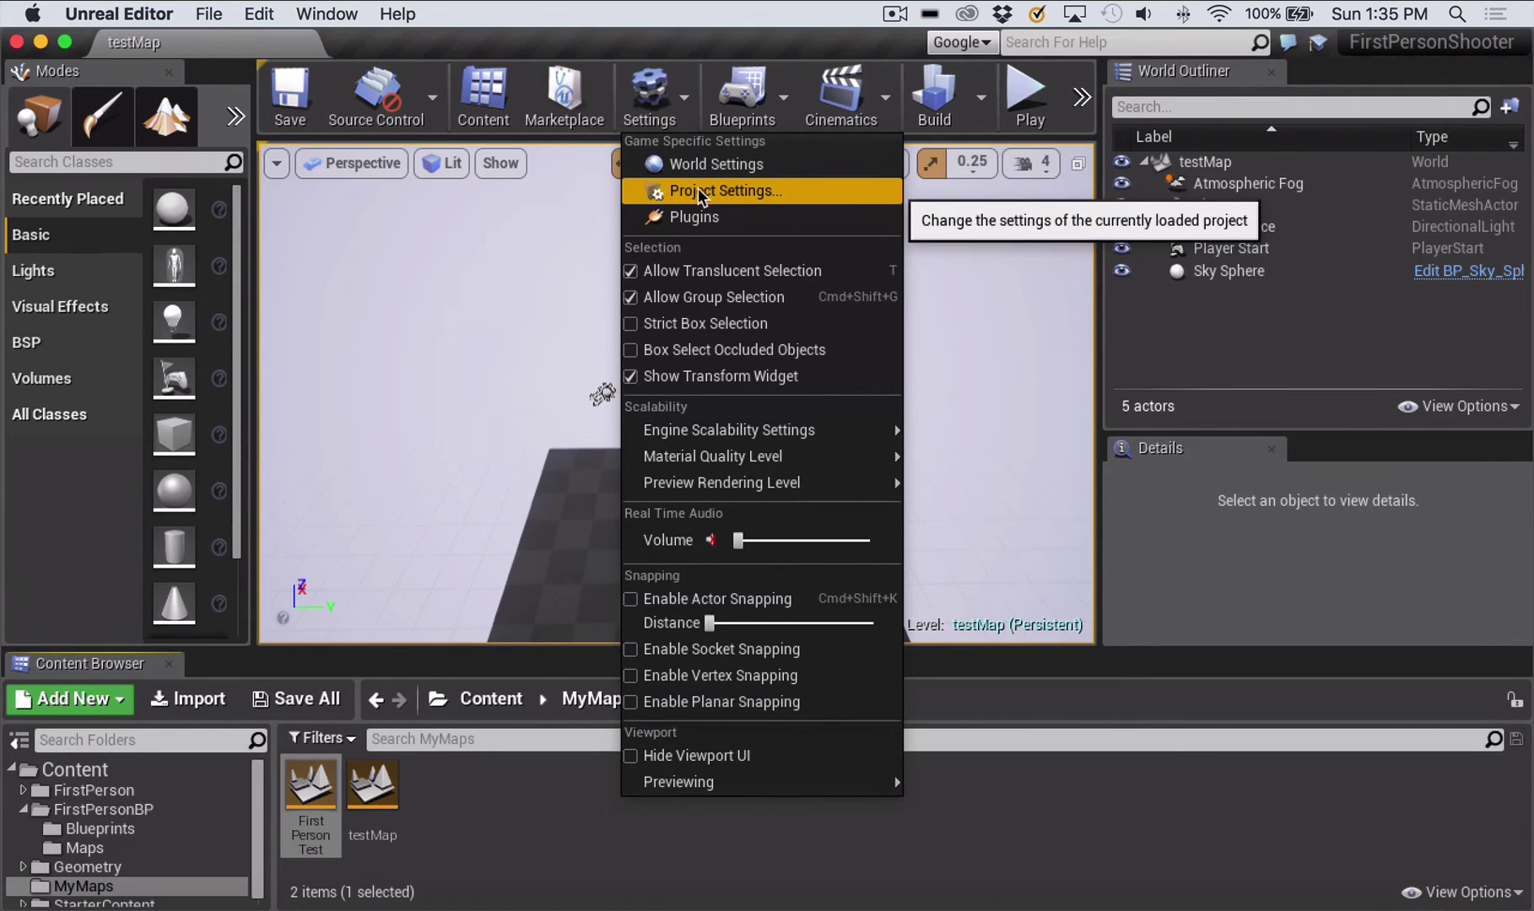
{"action": "left_click", "coordinate": [742, 189]}
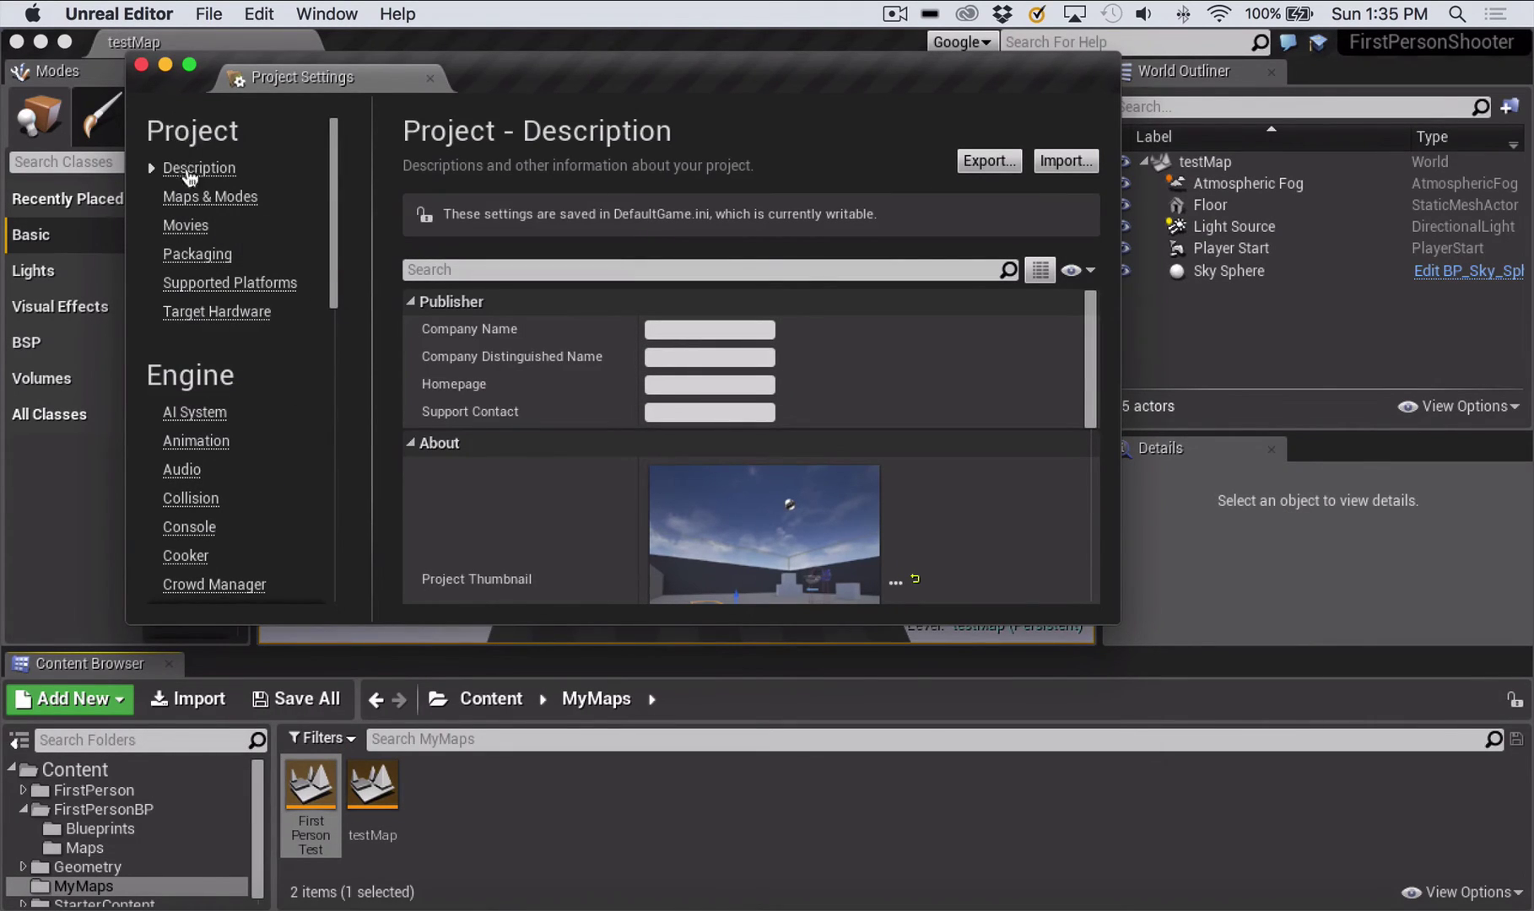
{"action": "left_click", "coordinate": [242, 198]}
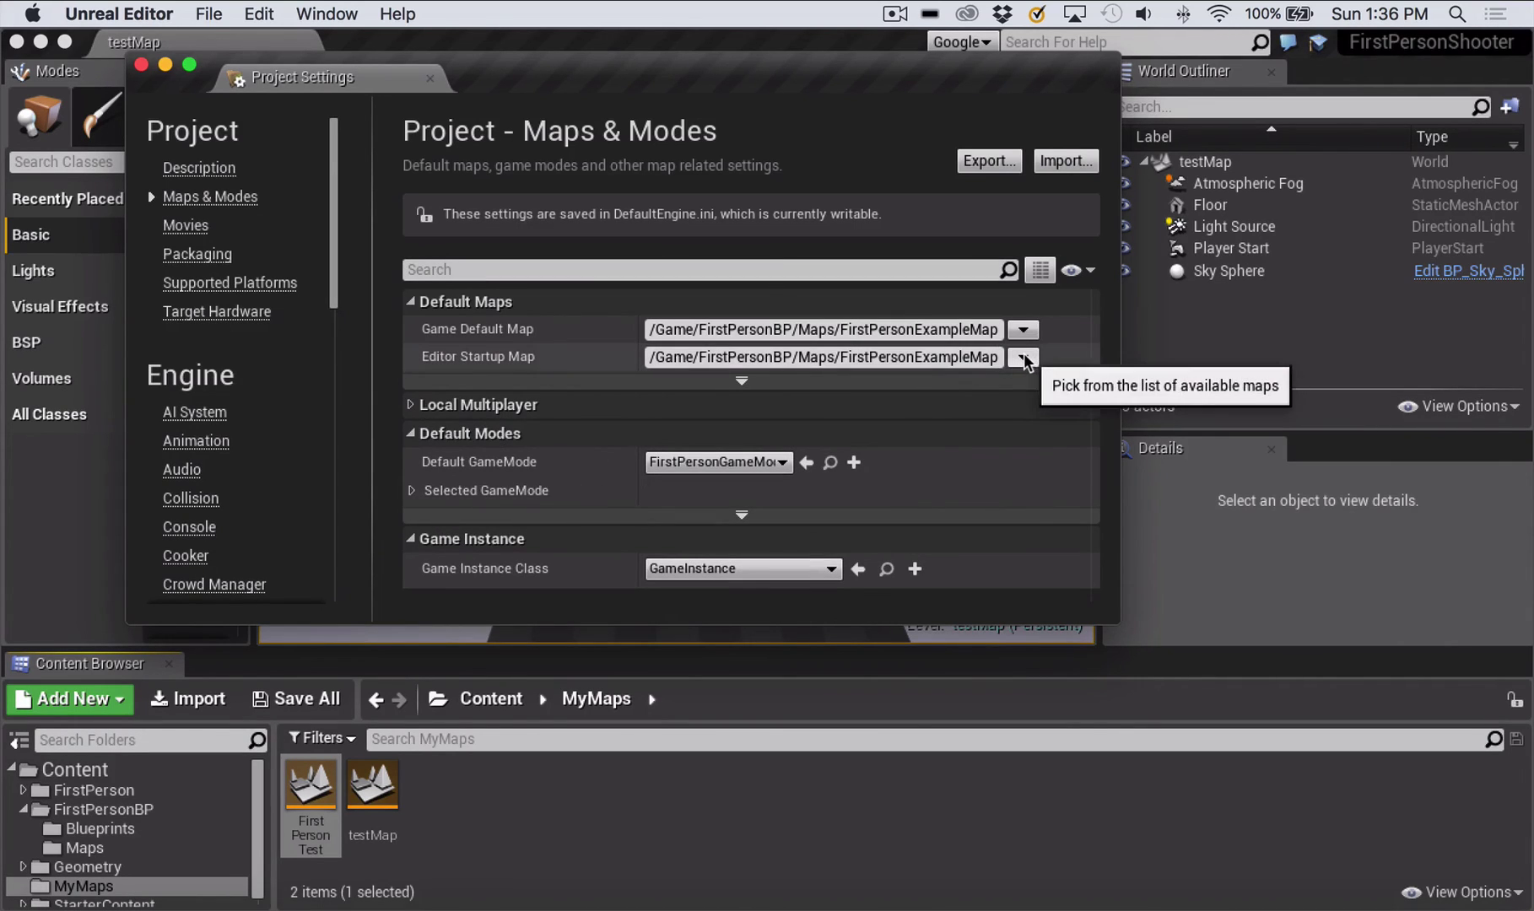
Pick testMap from the Editor Startup Map dropdown list
{"action": "left_click", "coordinate": [1023, 357]}
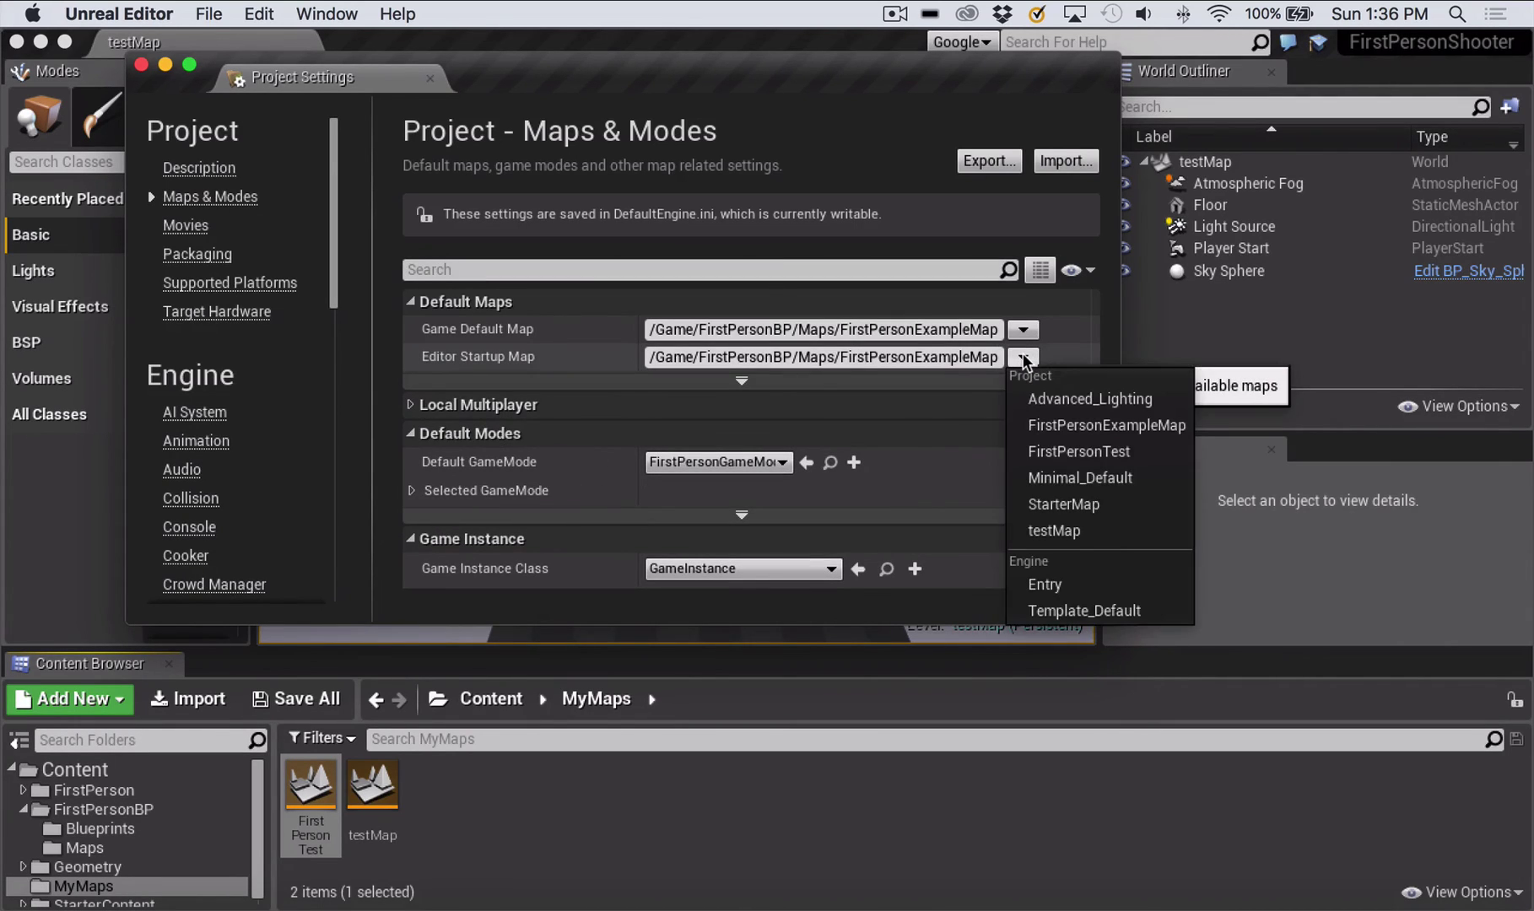
{"action": "left_click", "coordinate": [1064, 531]}
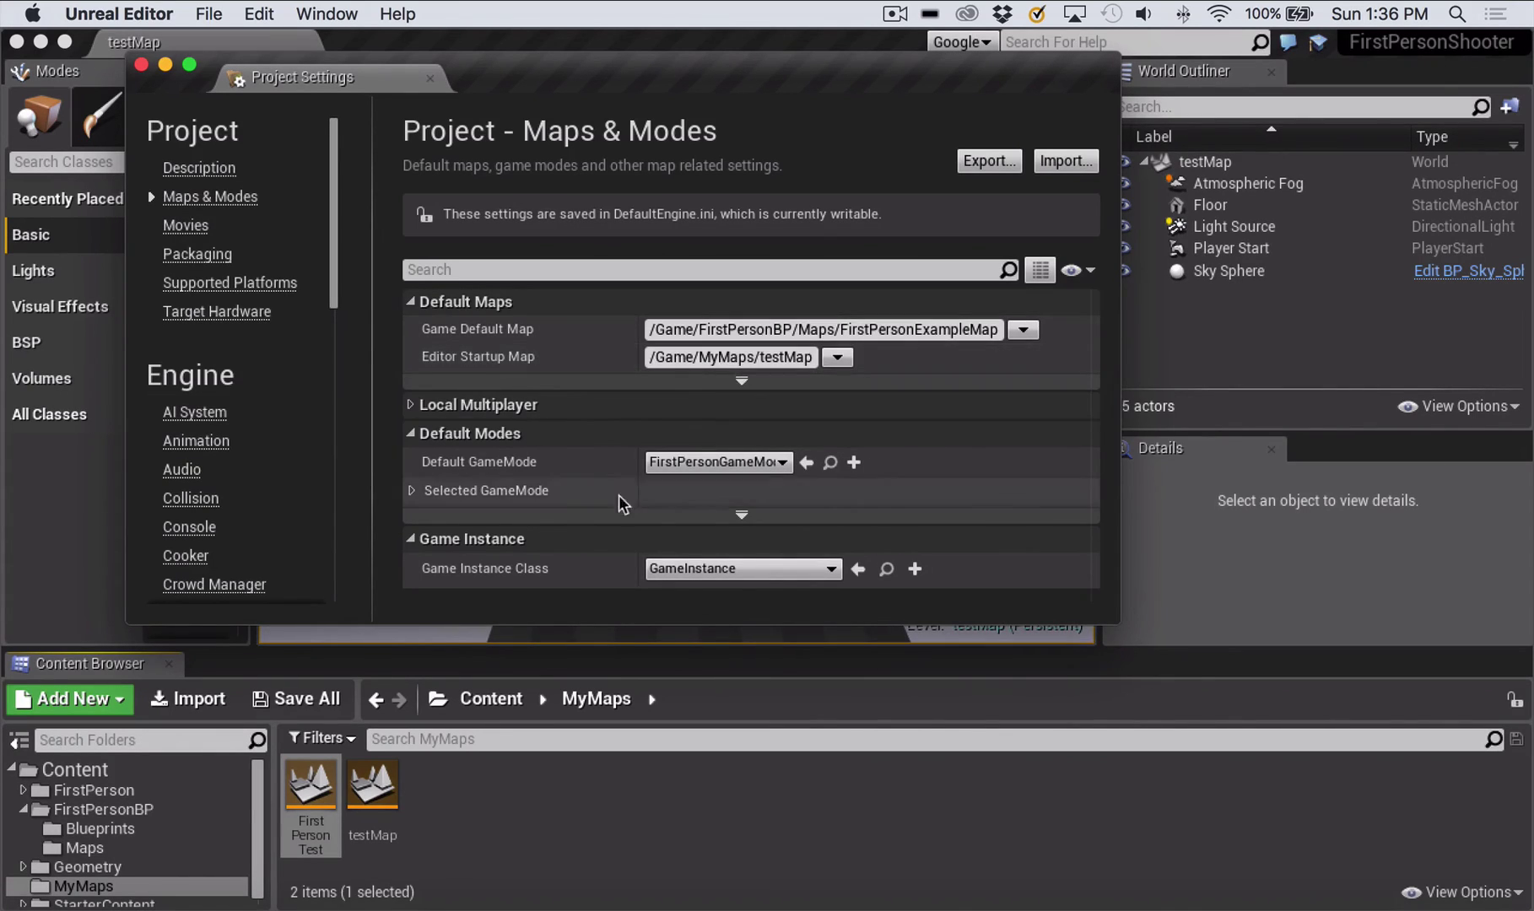